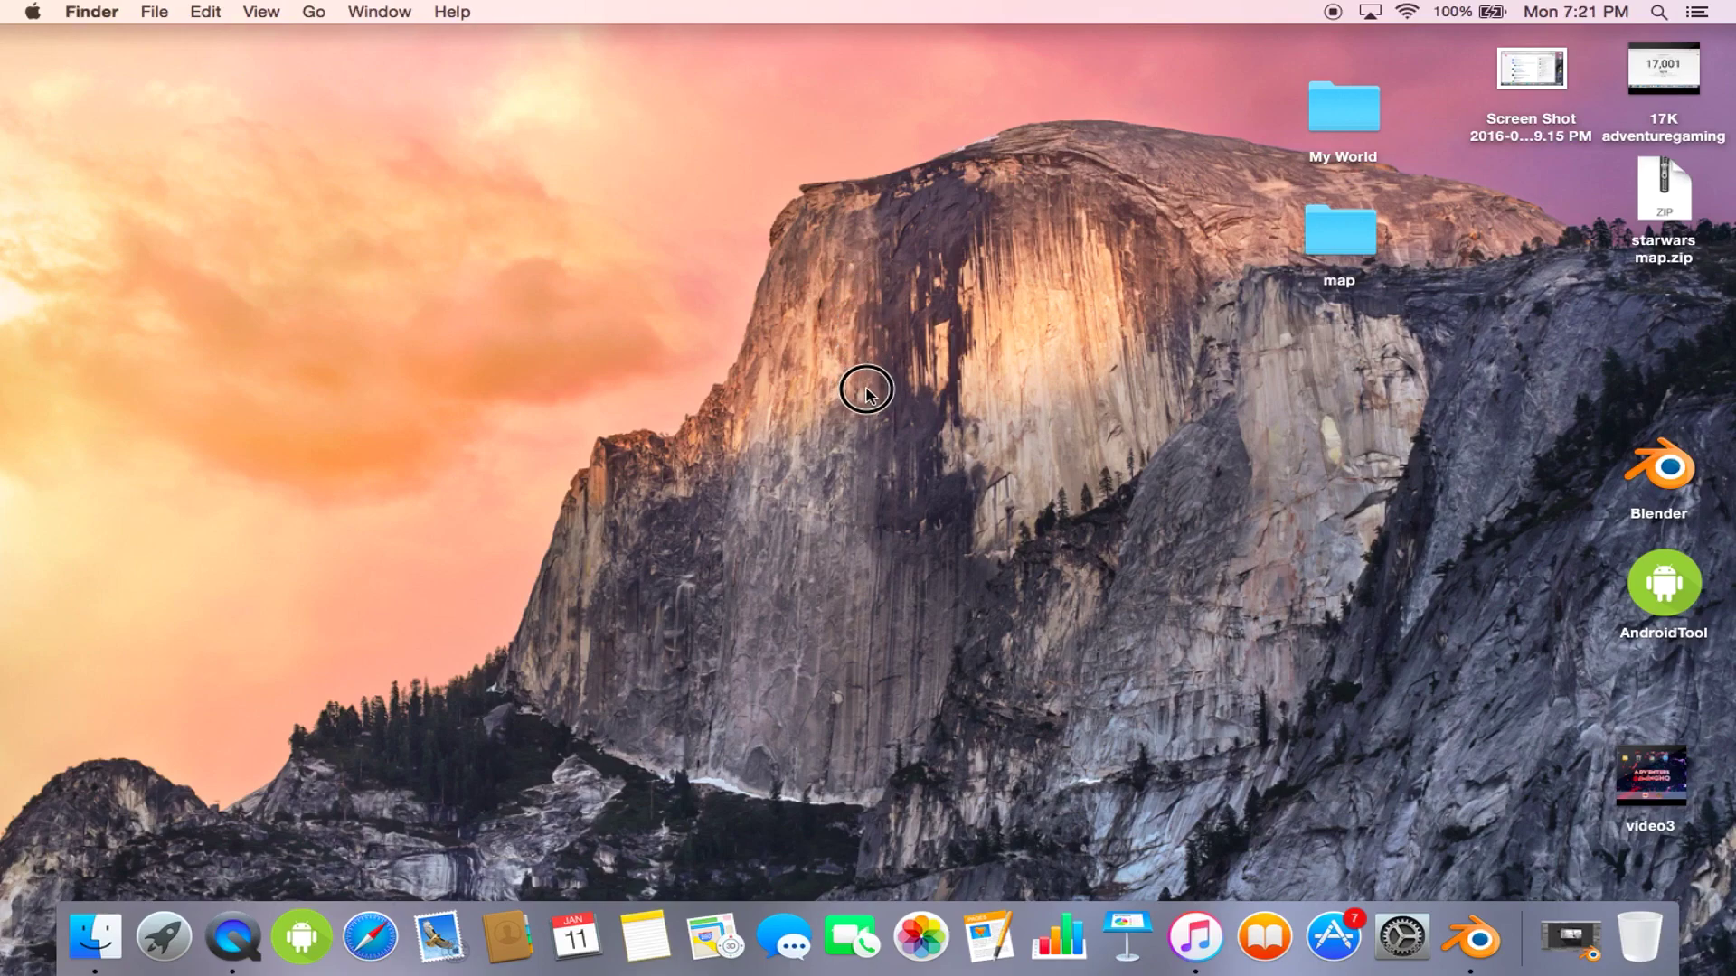
Step: Rearrange the windows on the desktop and bring Finder to the front
left_click_drag(866, 281, 923, 188)
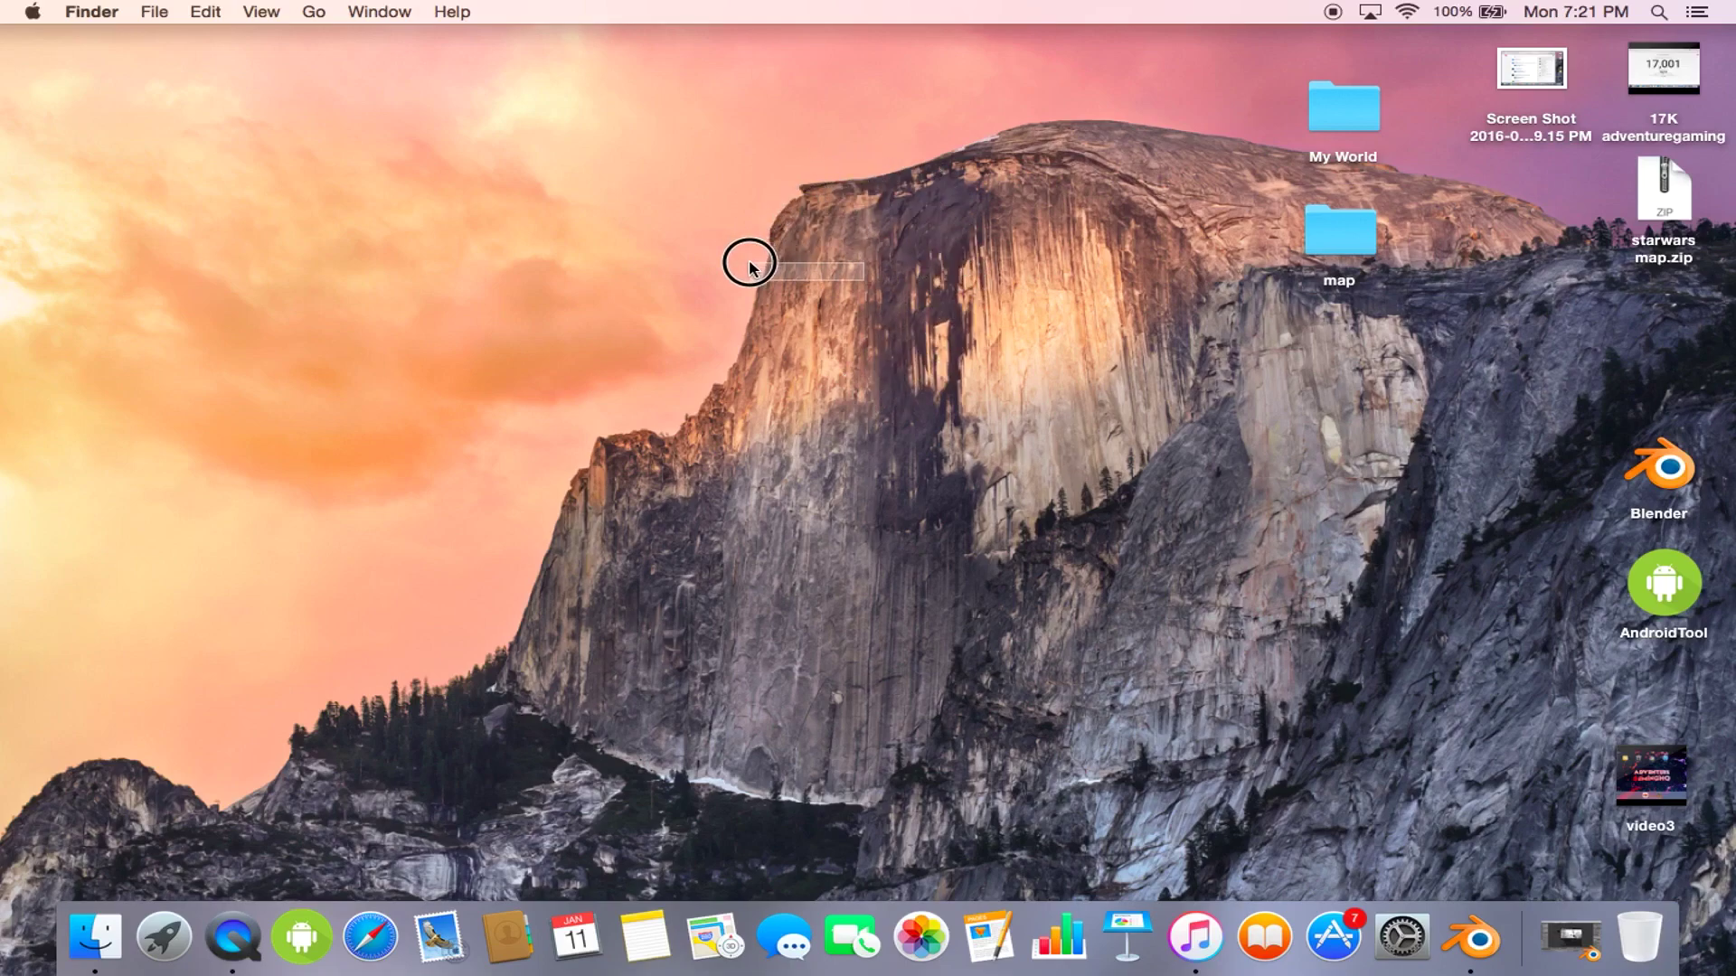
mouse_move(924, 189)
left_mouse_down()
mouse_move(745, 289)
mouse_move(901, 414)
left_mouse_up()
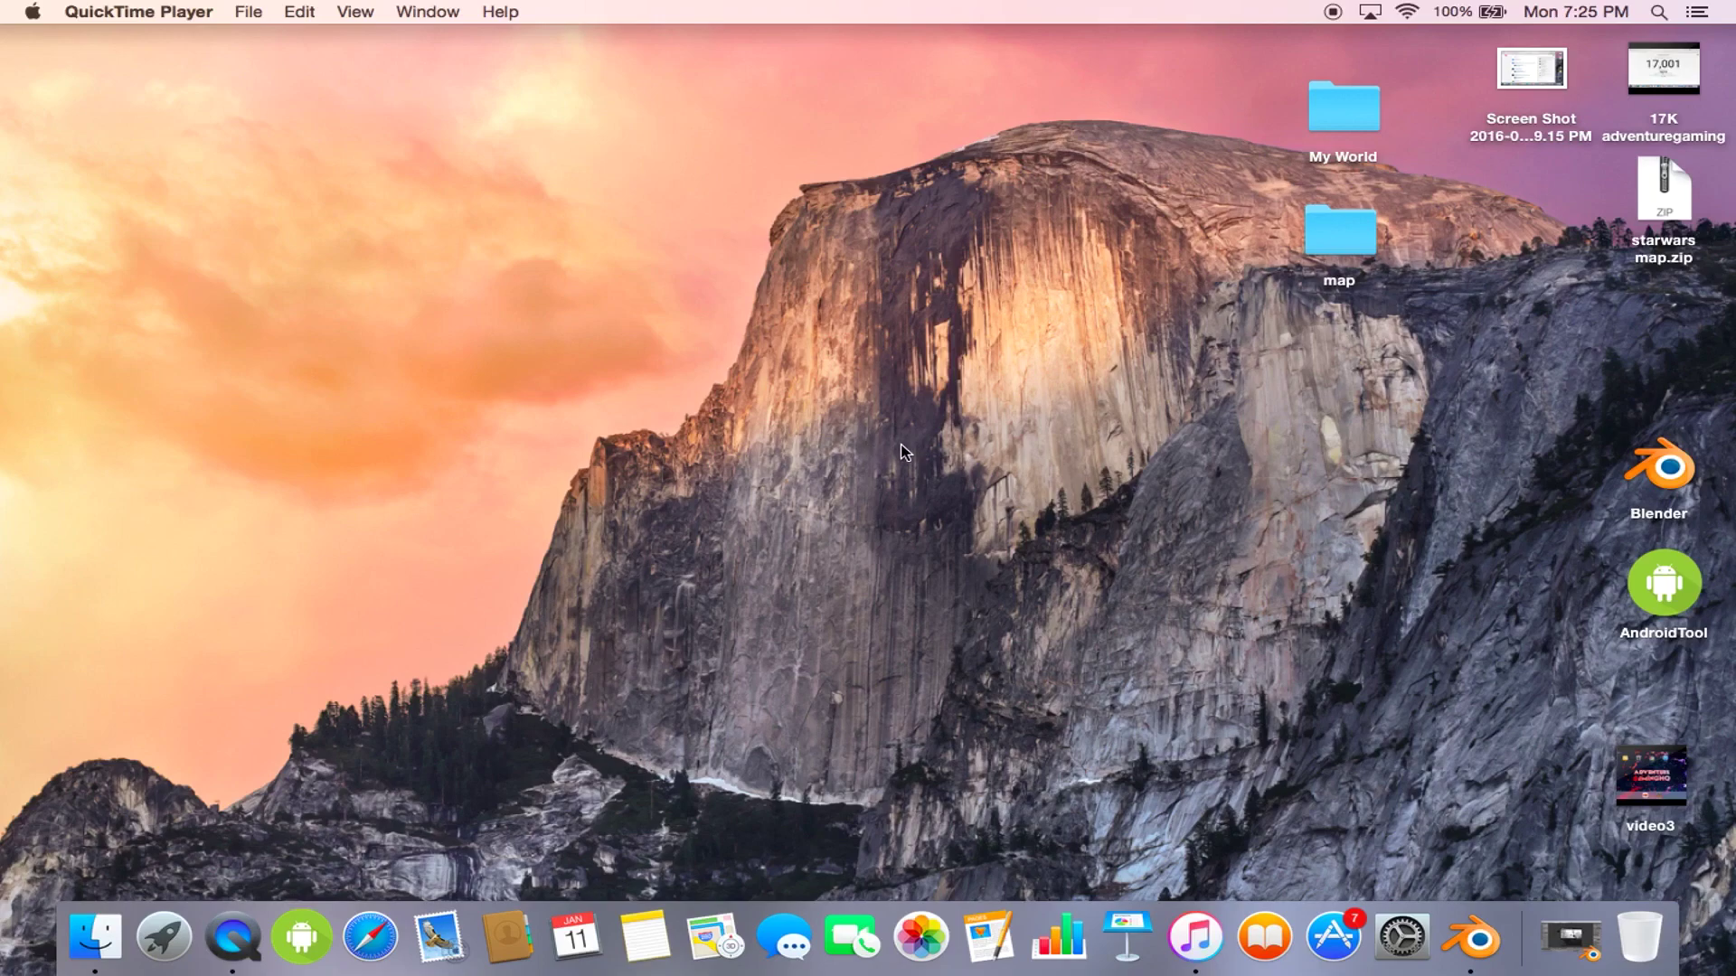
left_click(614, 280)
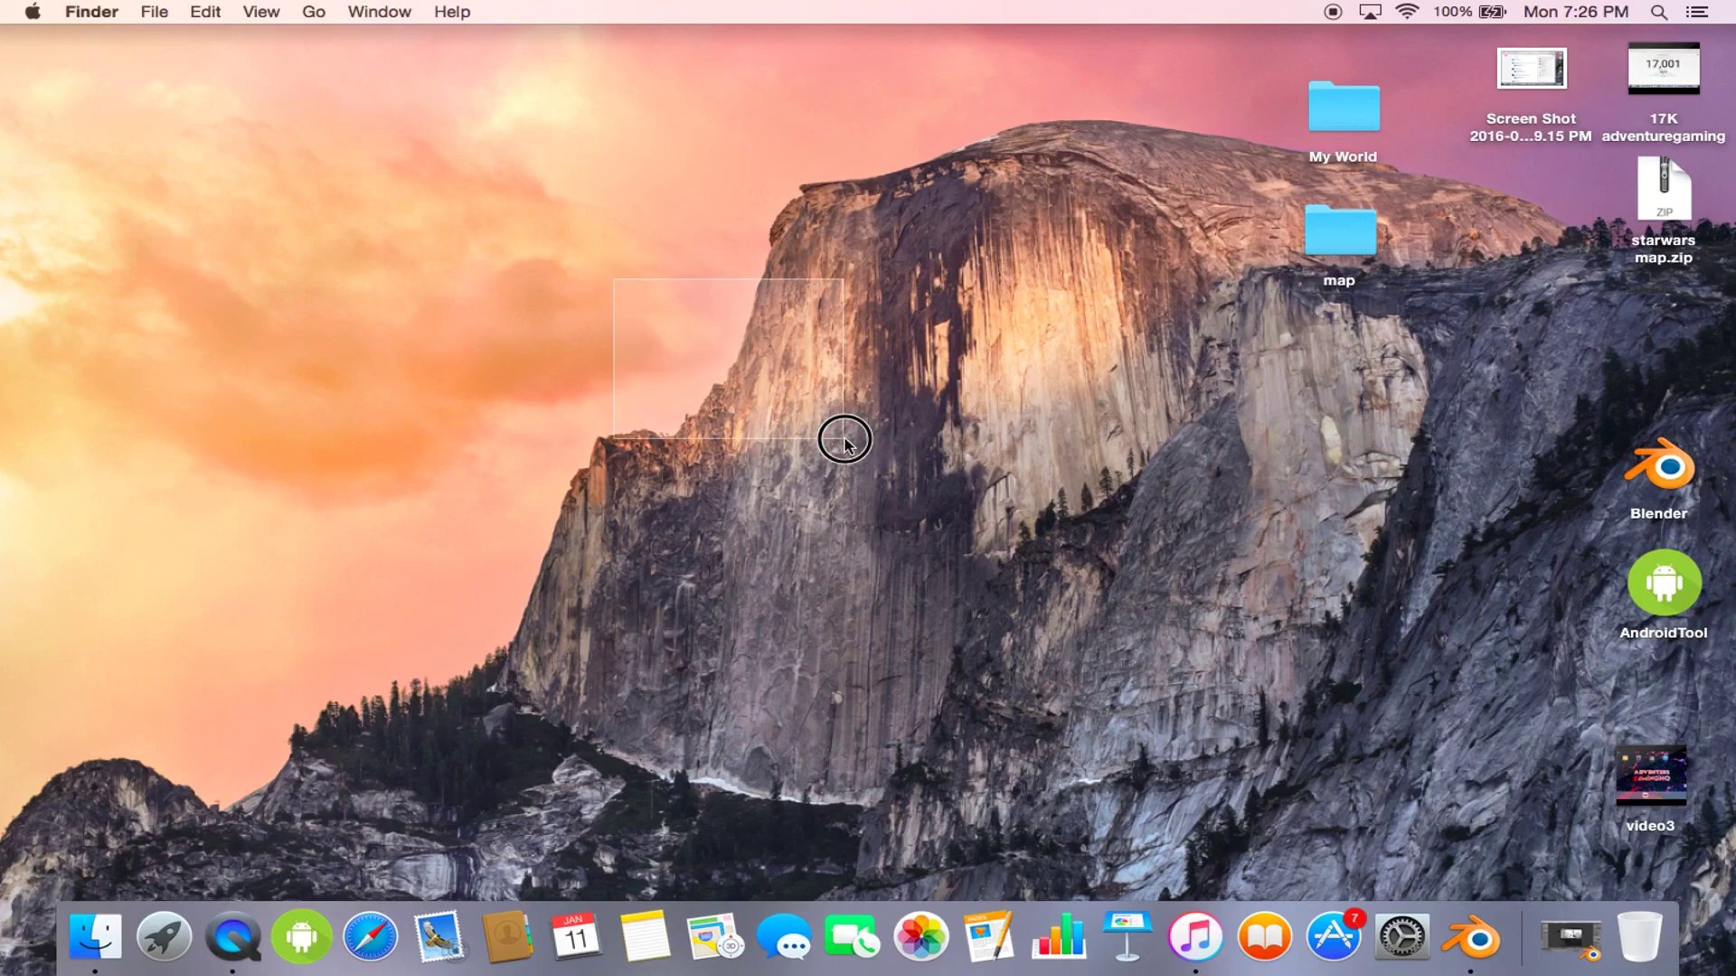
left_click_drag(615, 280, 1161, 643)
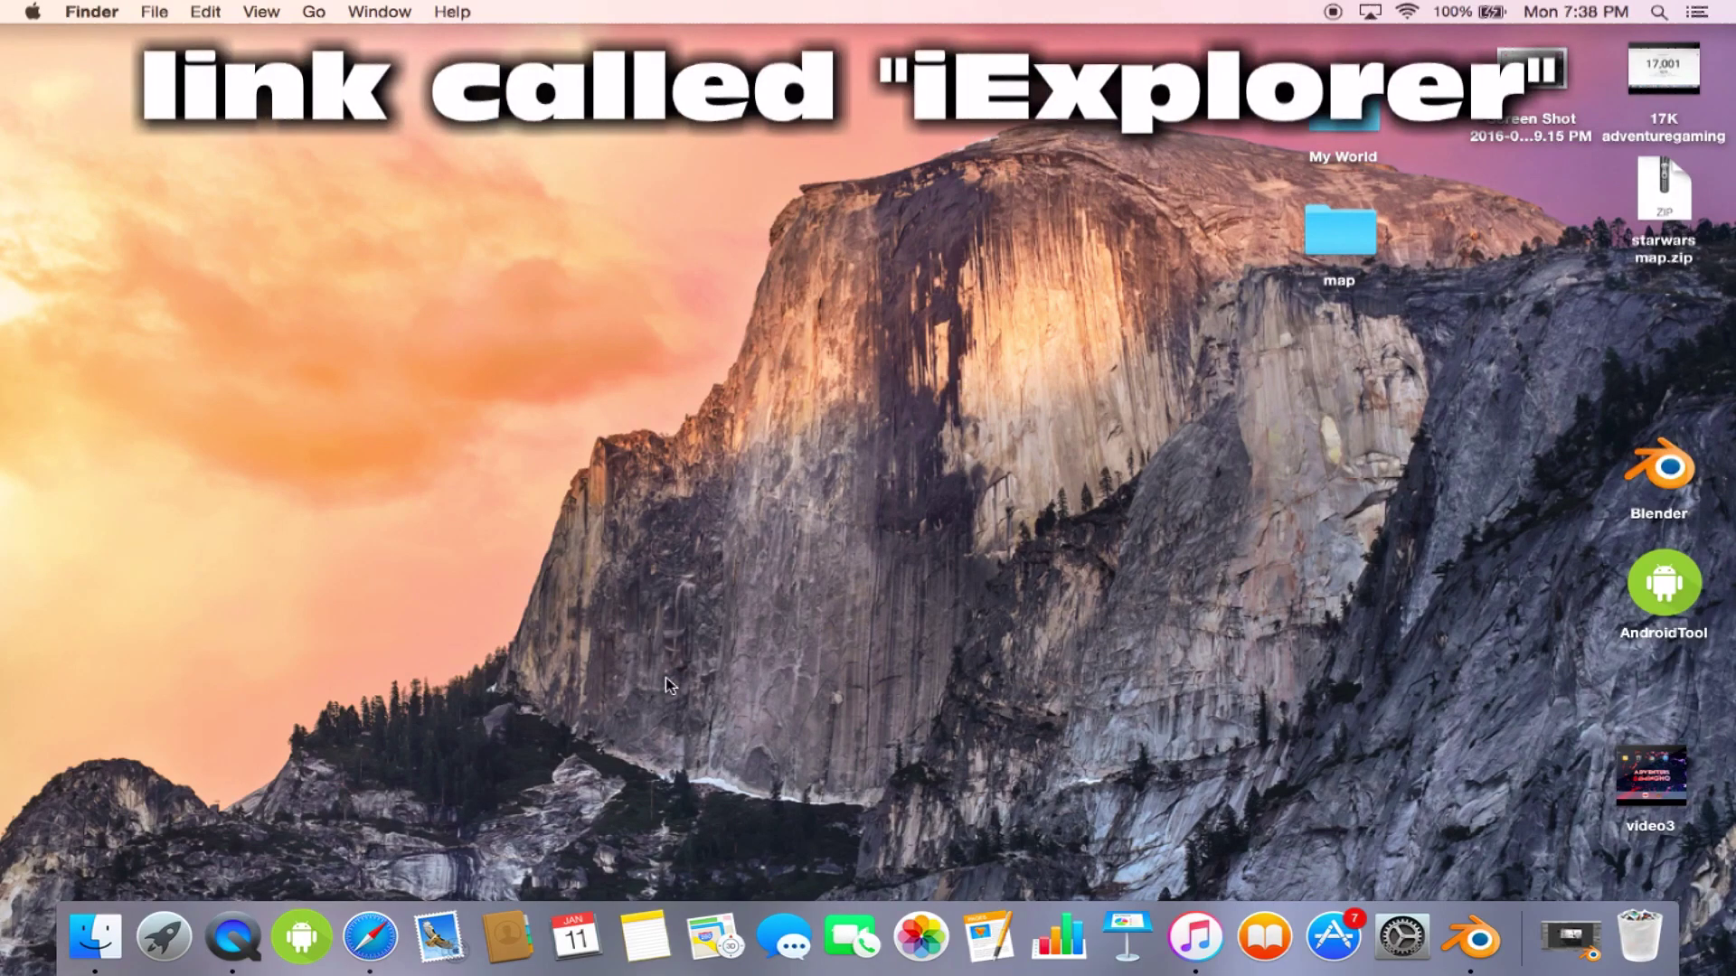
Step: Load the pasted macroplant.com address in Safari
left_click(369, 936)
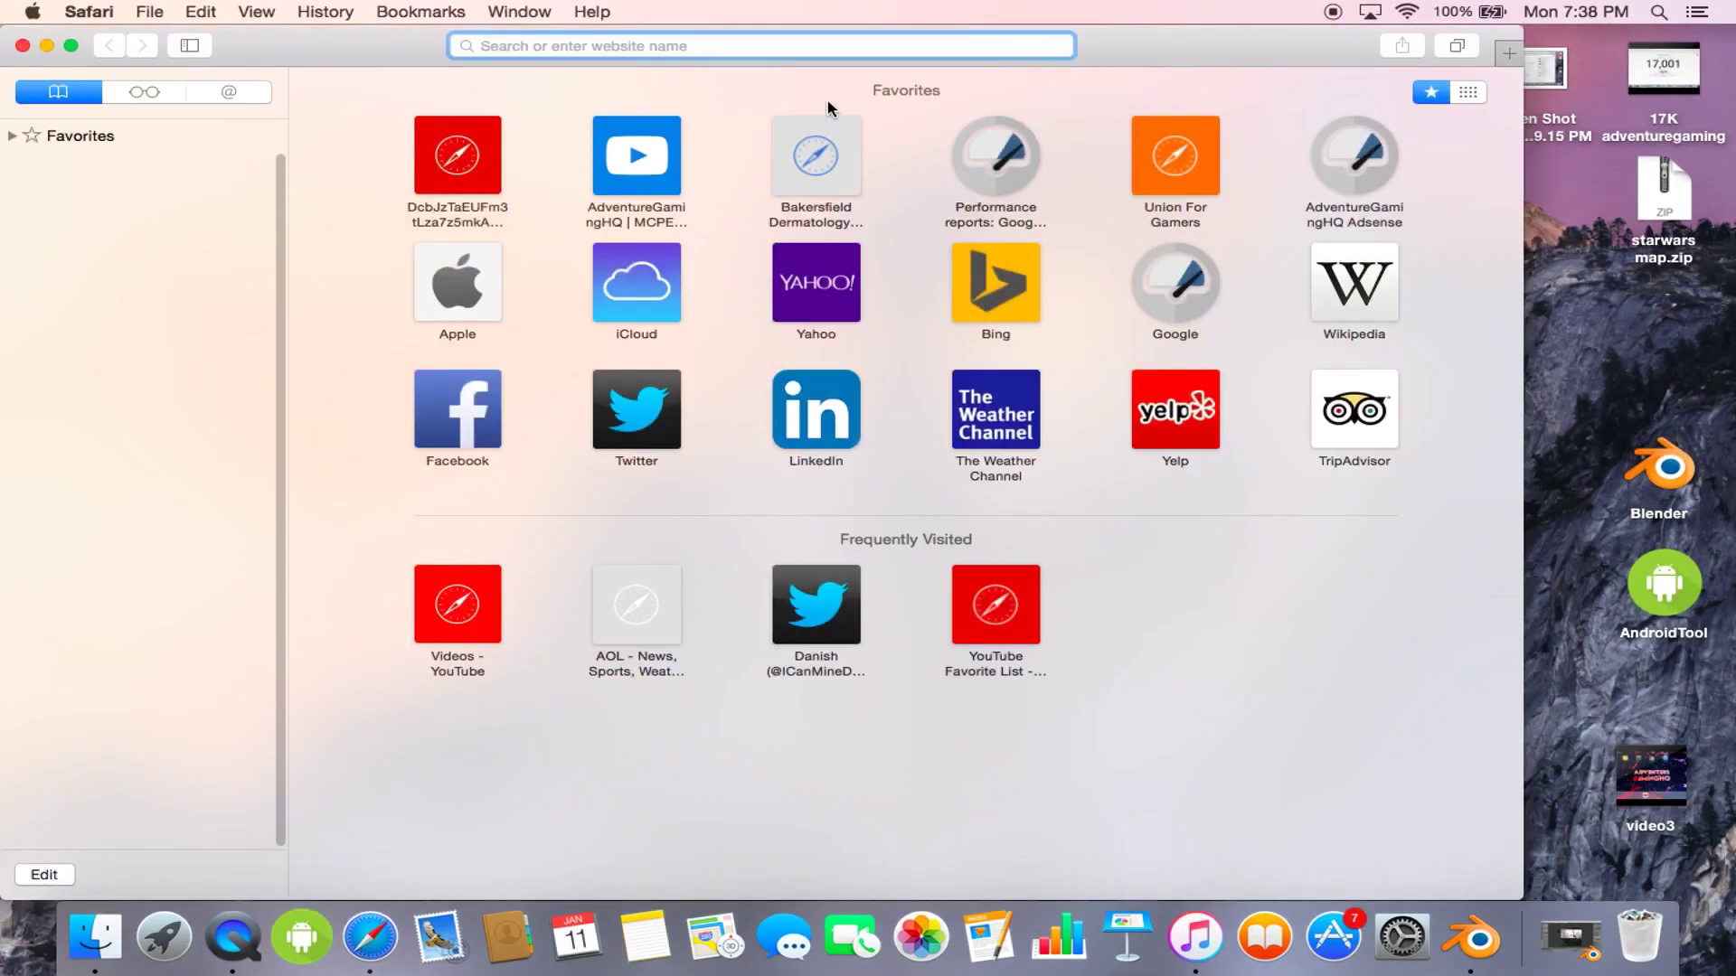
right_click(789, 46)
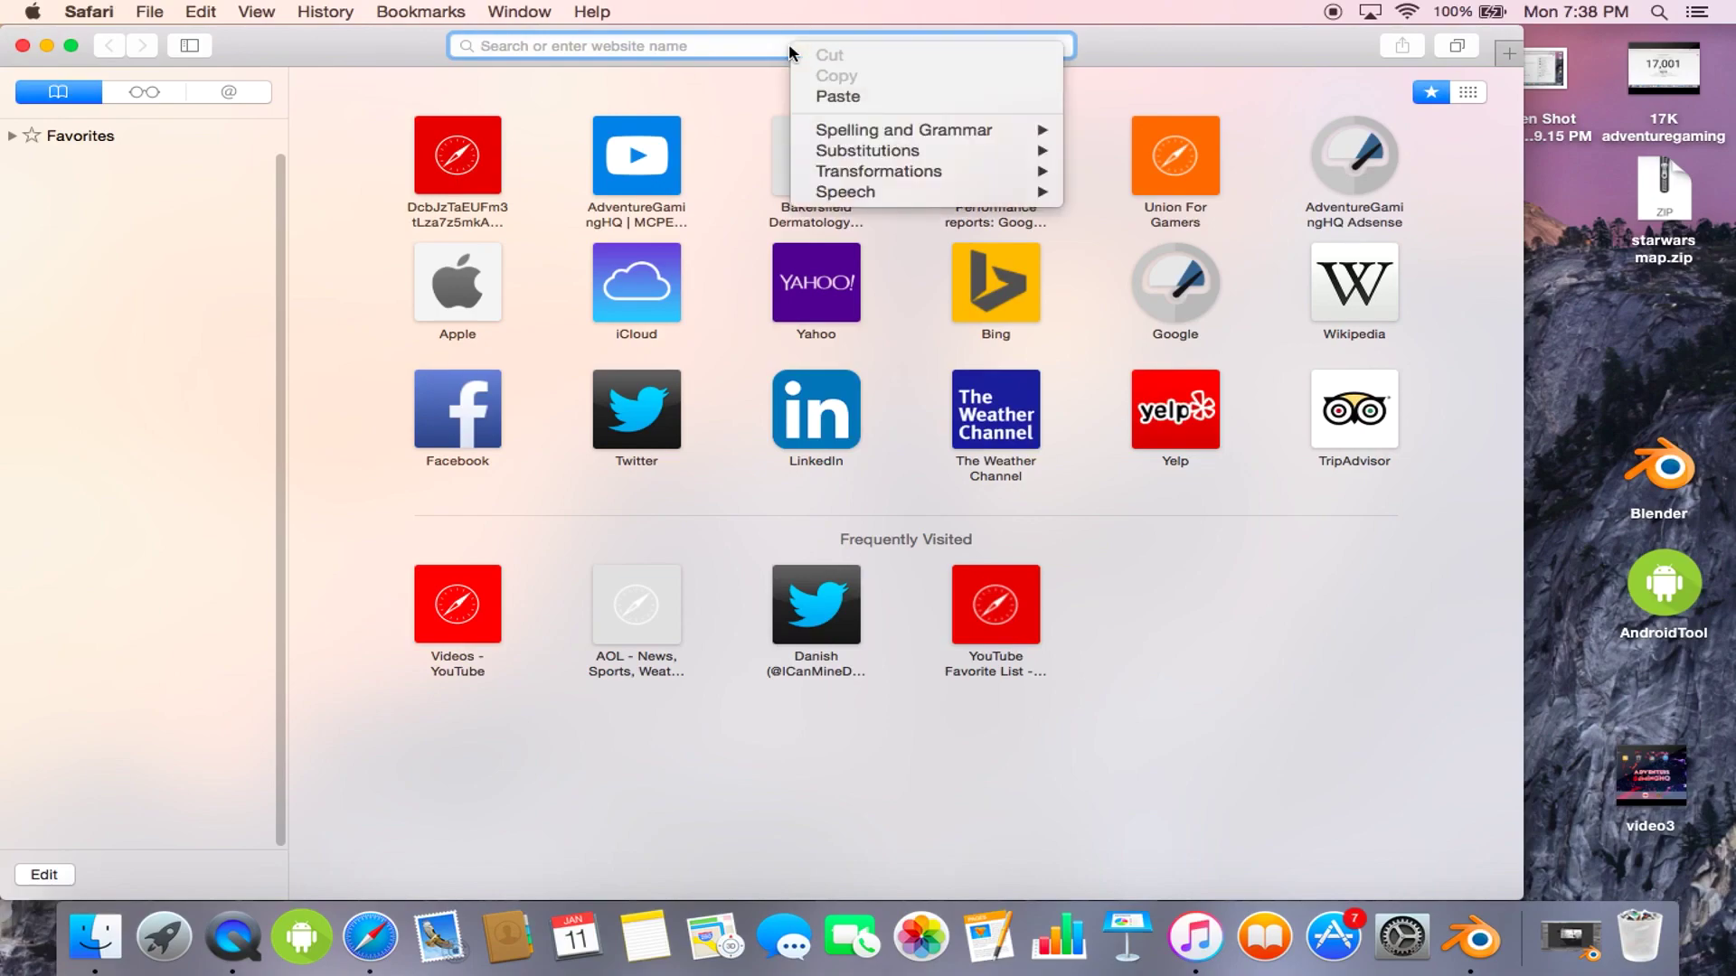
left_click(835, 95)
key("Return")
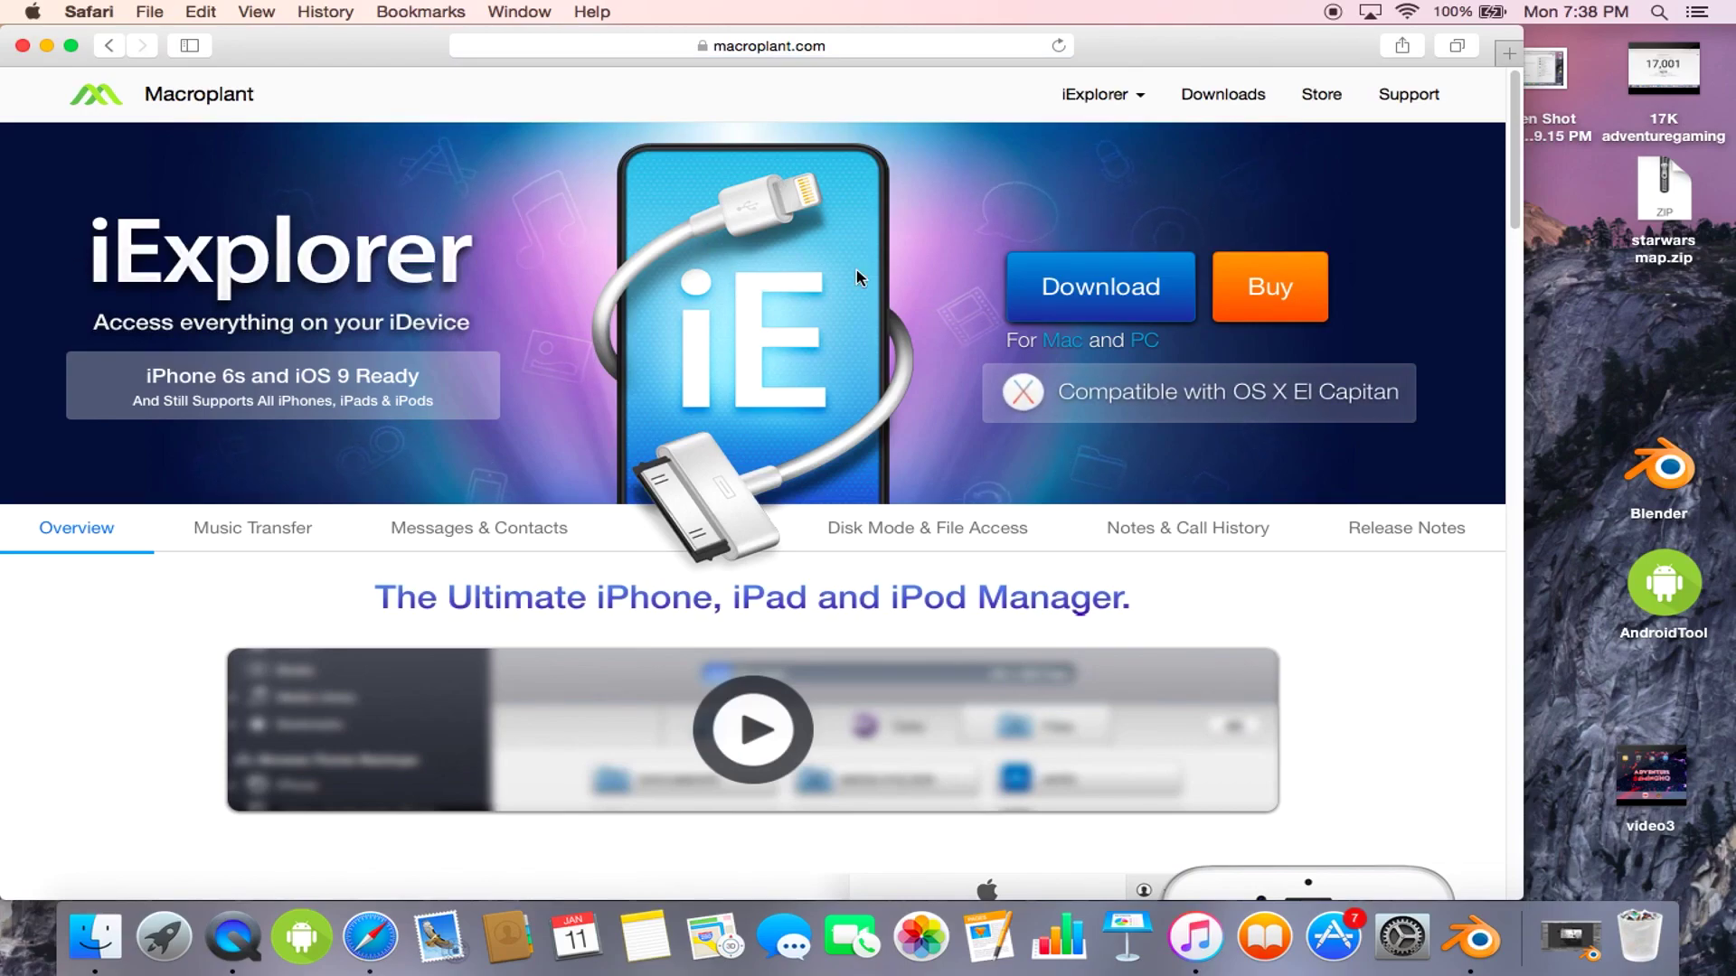
Step: Download the iExplorer-3.8.6.0.dmg installer, move it to the desktop, and minimize Safari
left_click(1093, 289)
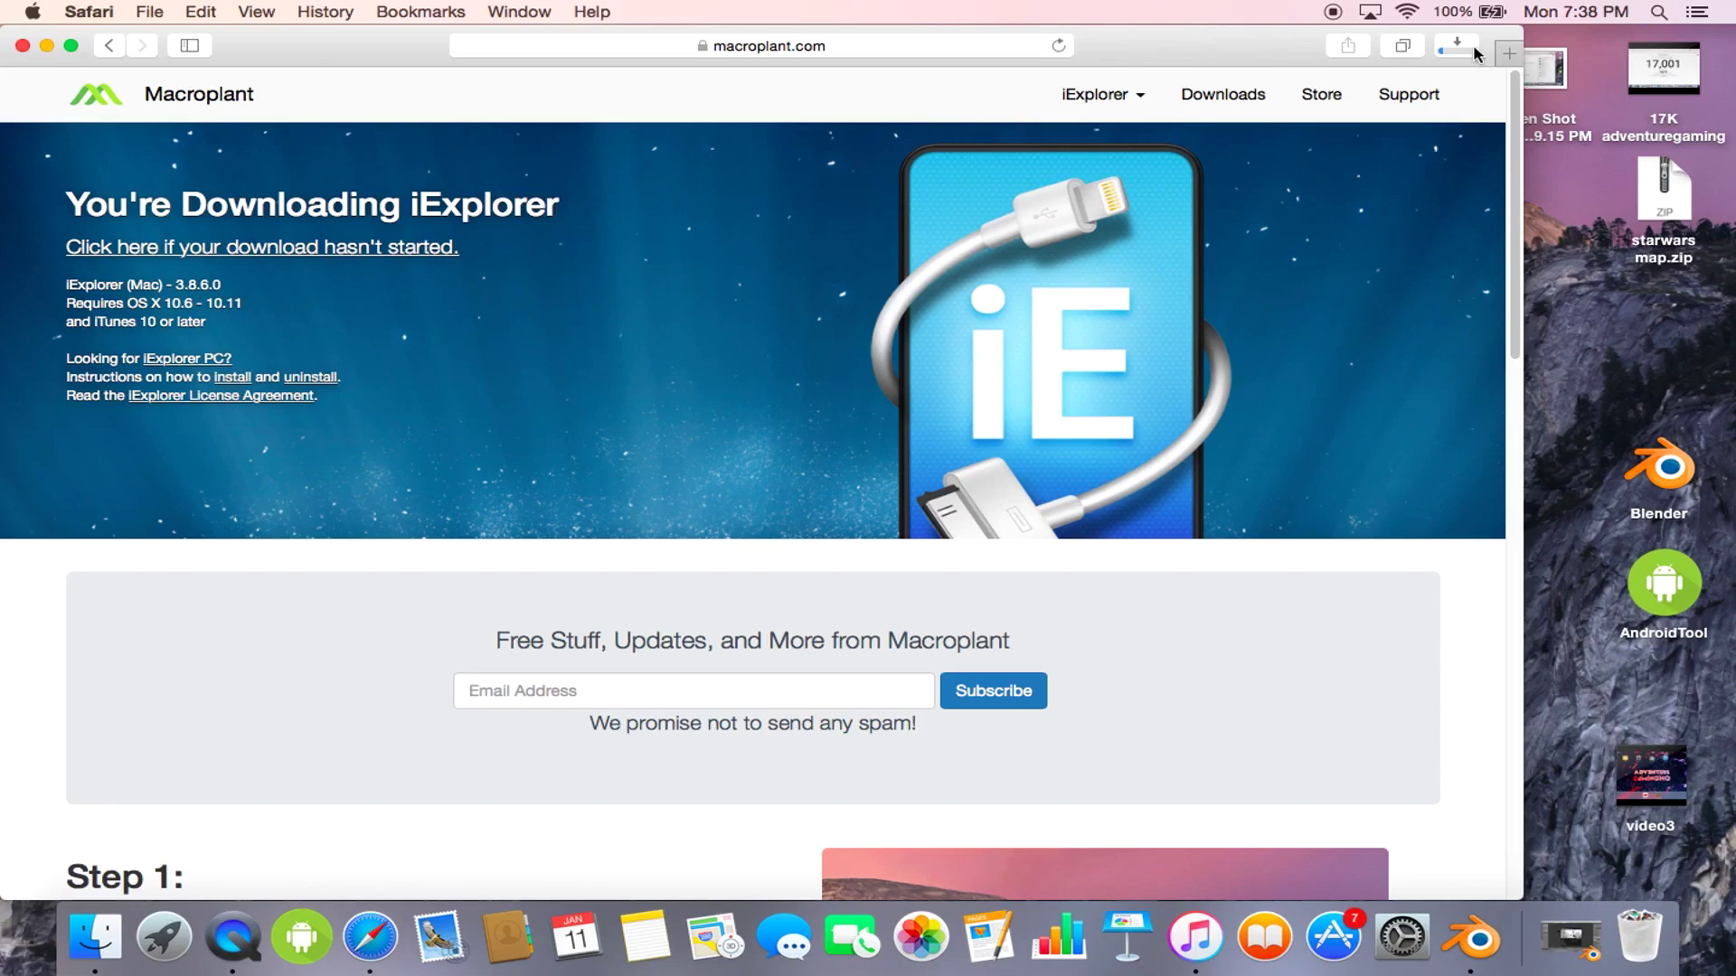
left_click(1465, 50)
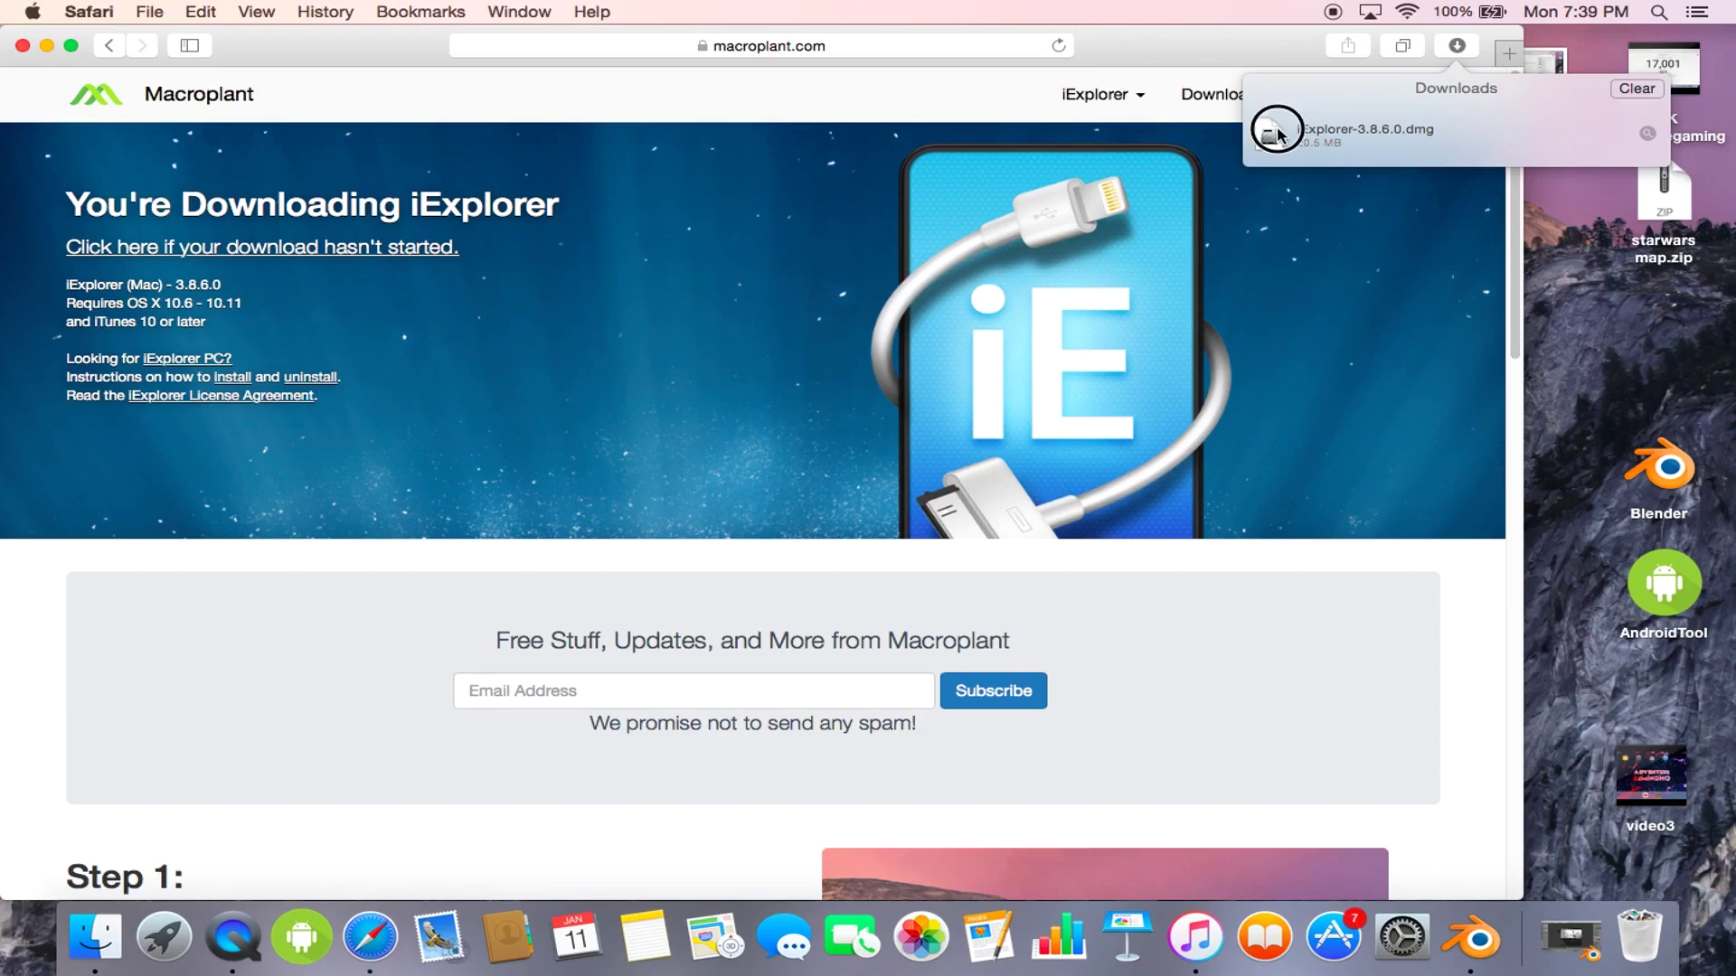
left_click_drag(1276, 132, 1634, 335)
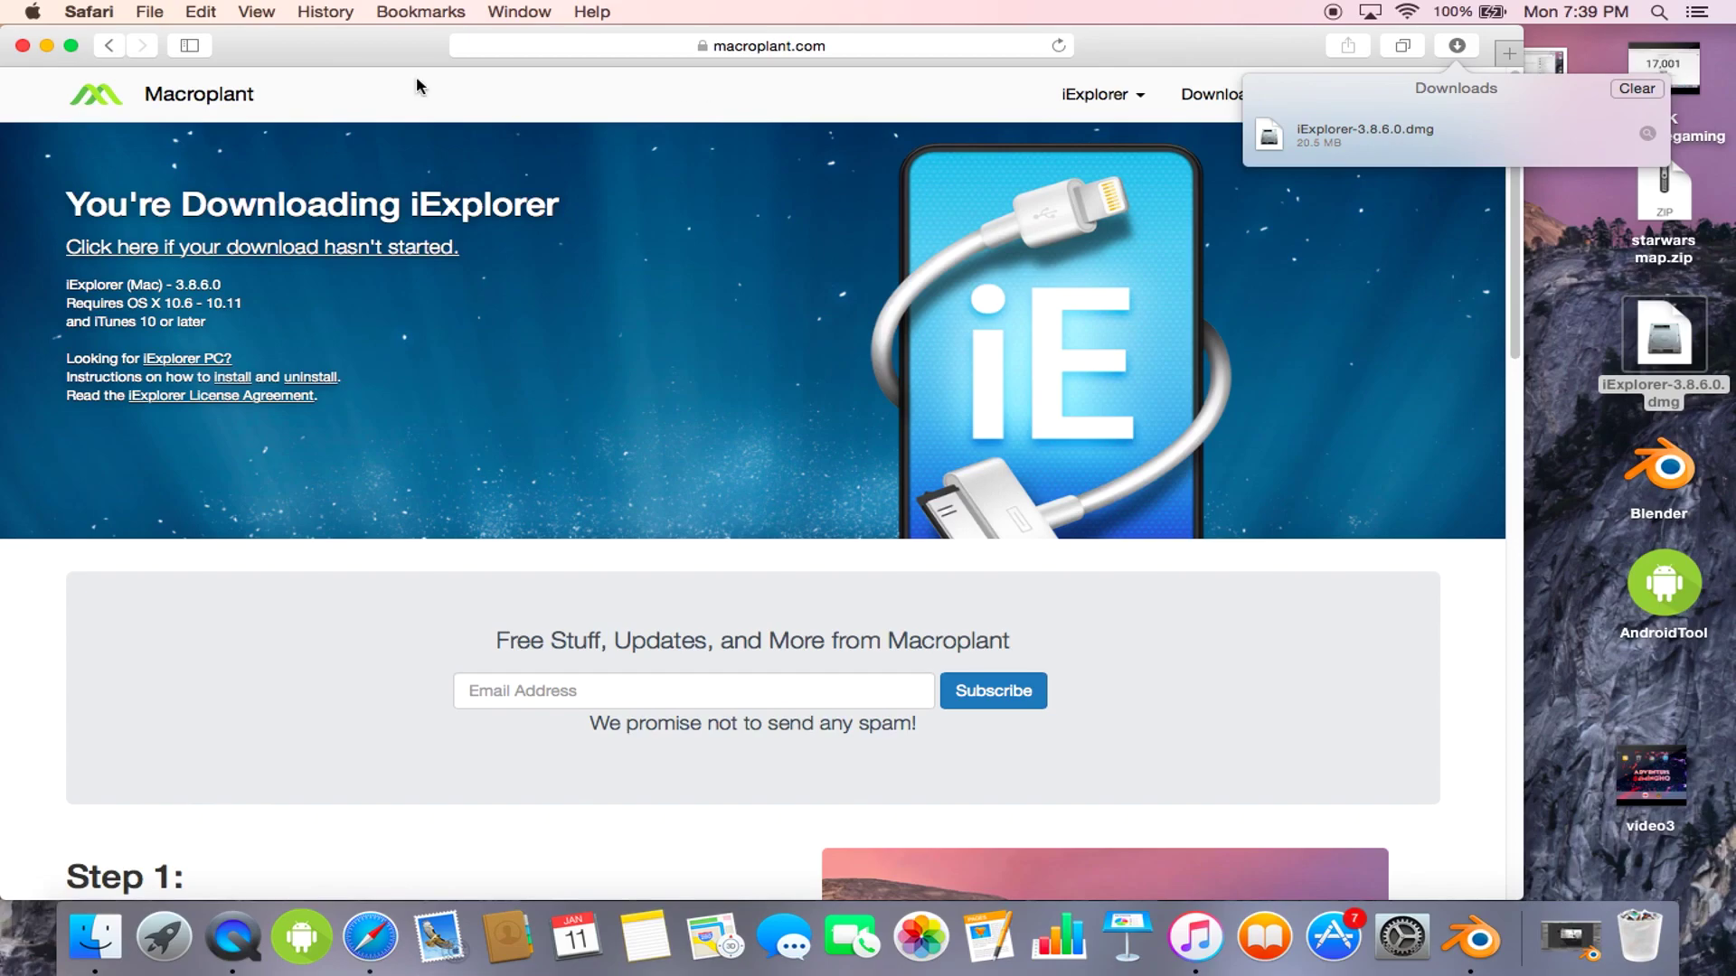
left_click(47, 48)
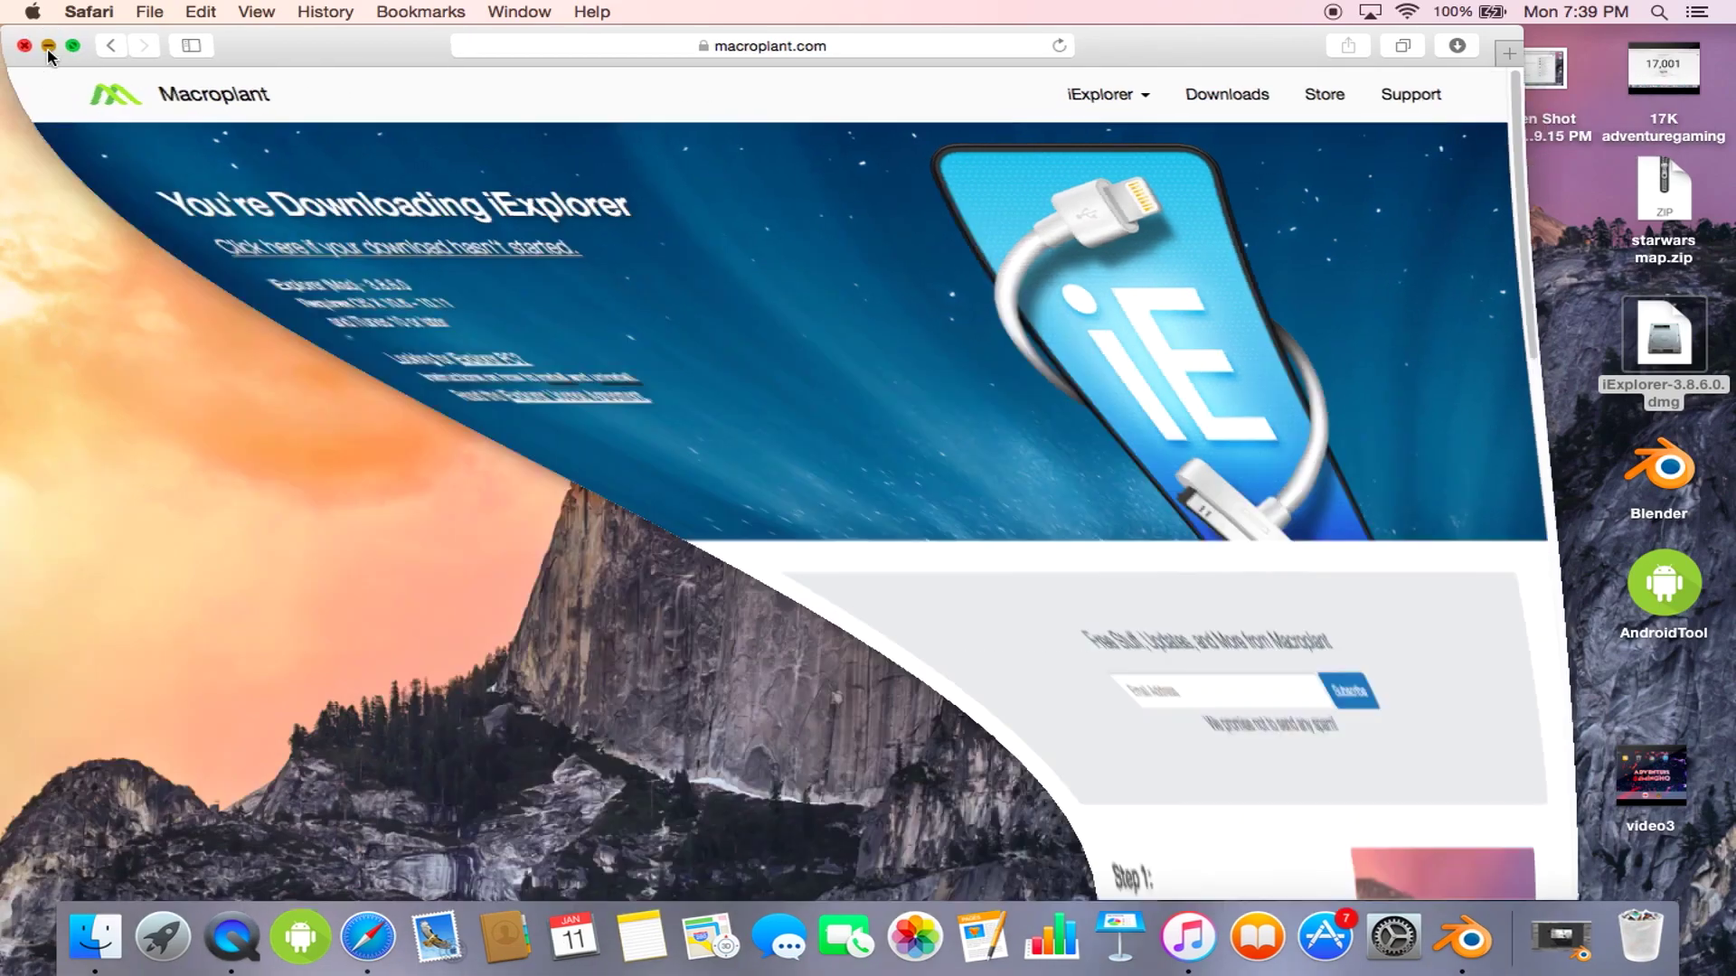
Step: Mount iExplorer-3.8.6.0.dmg, drag iExplorer into Applications, and close the installer window
double_click(1668, 348)
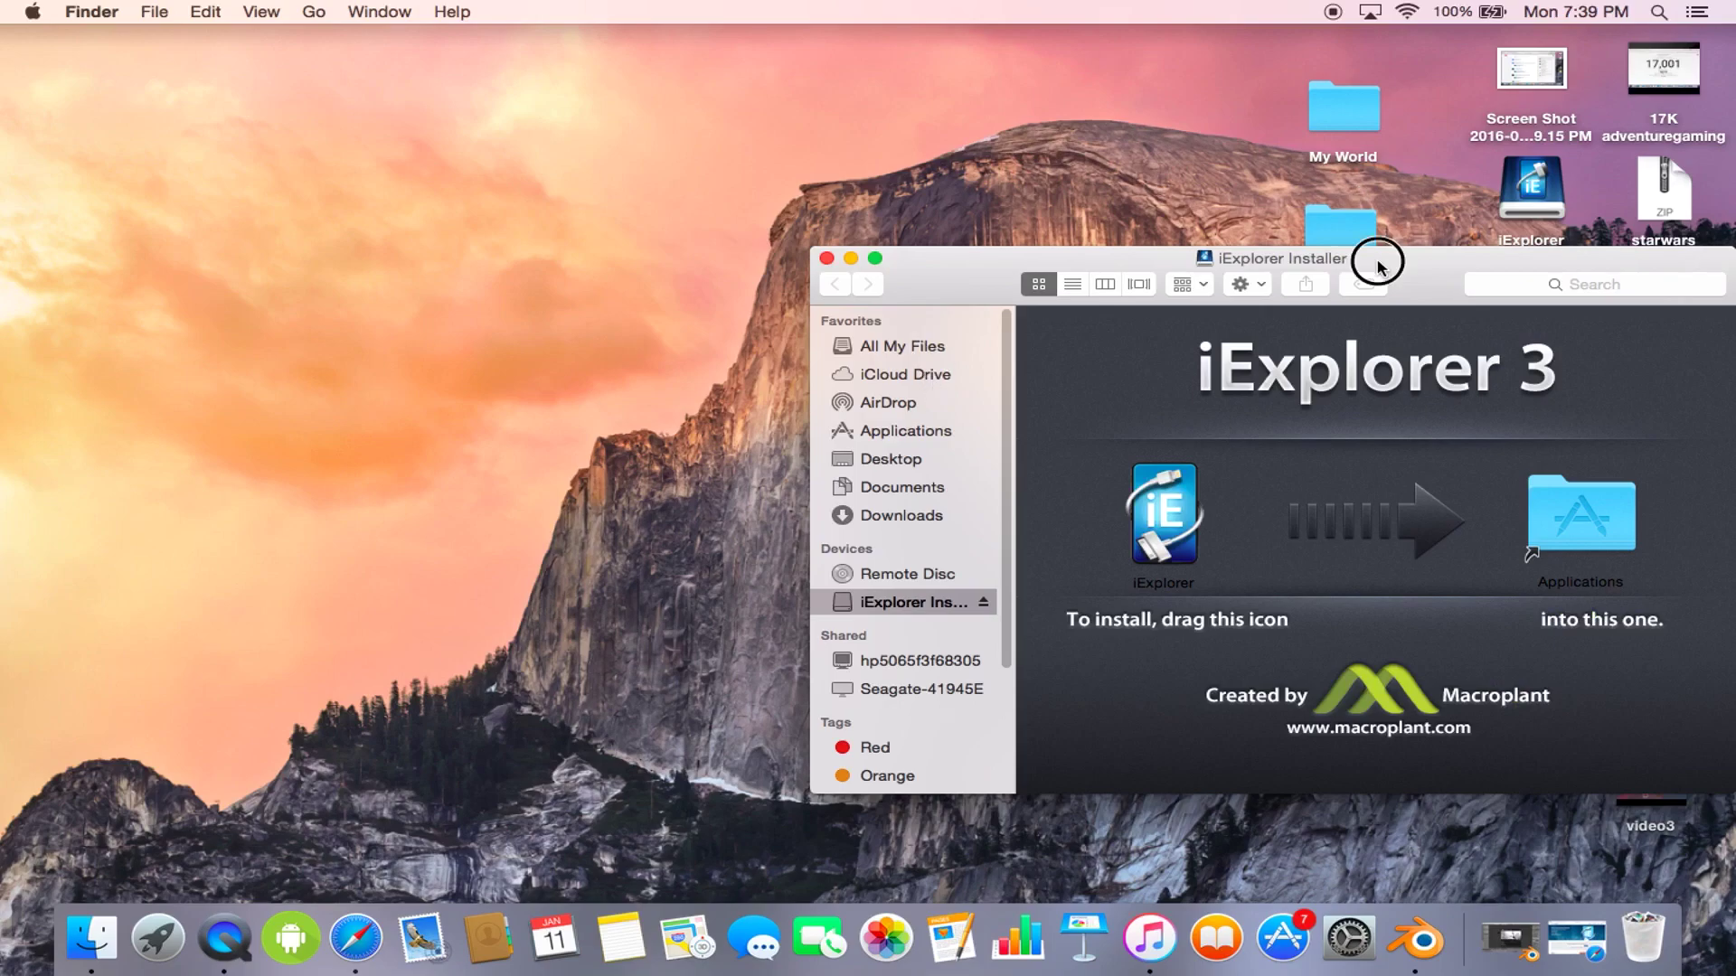
left_click_drag(1380, 267, 932, 241)
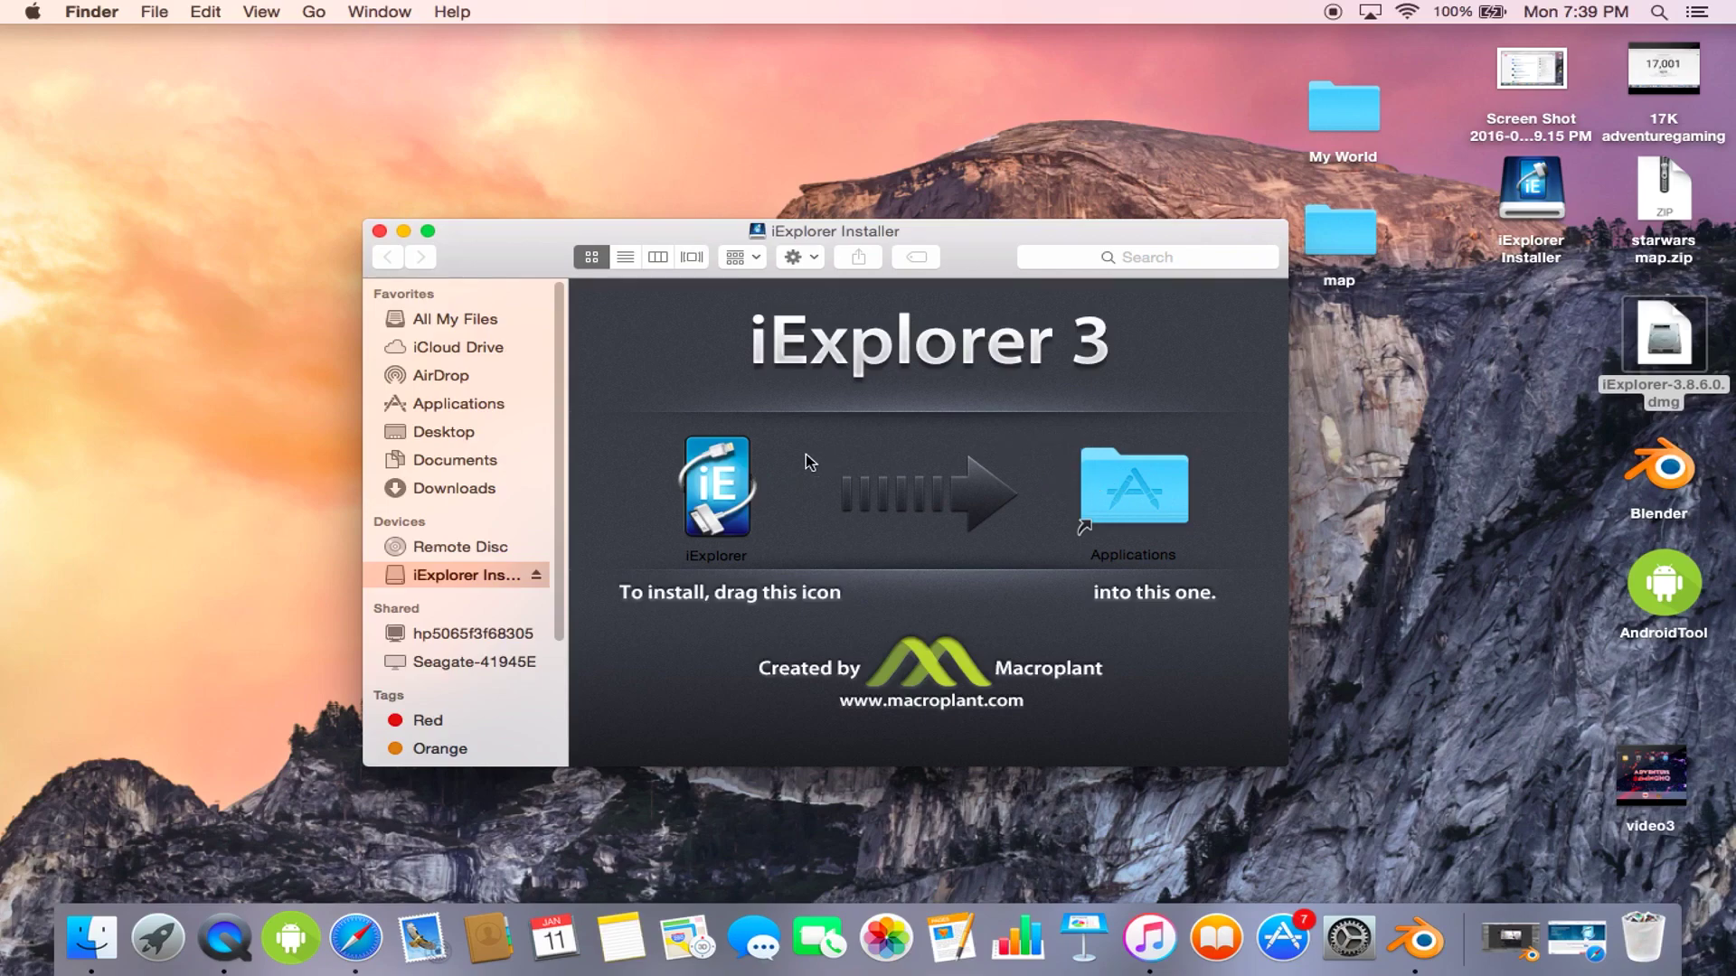
left_click_drag(724, 472, 1151, 494)
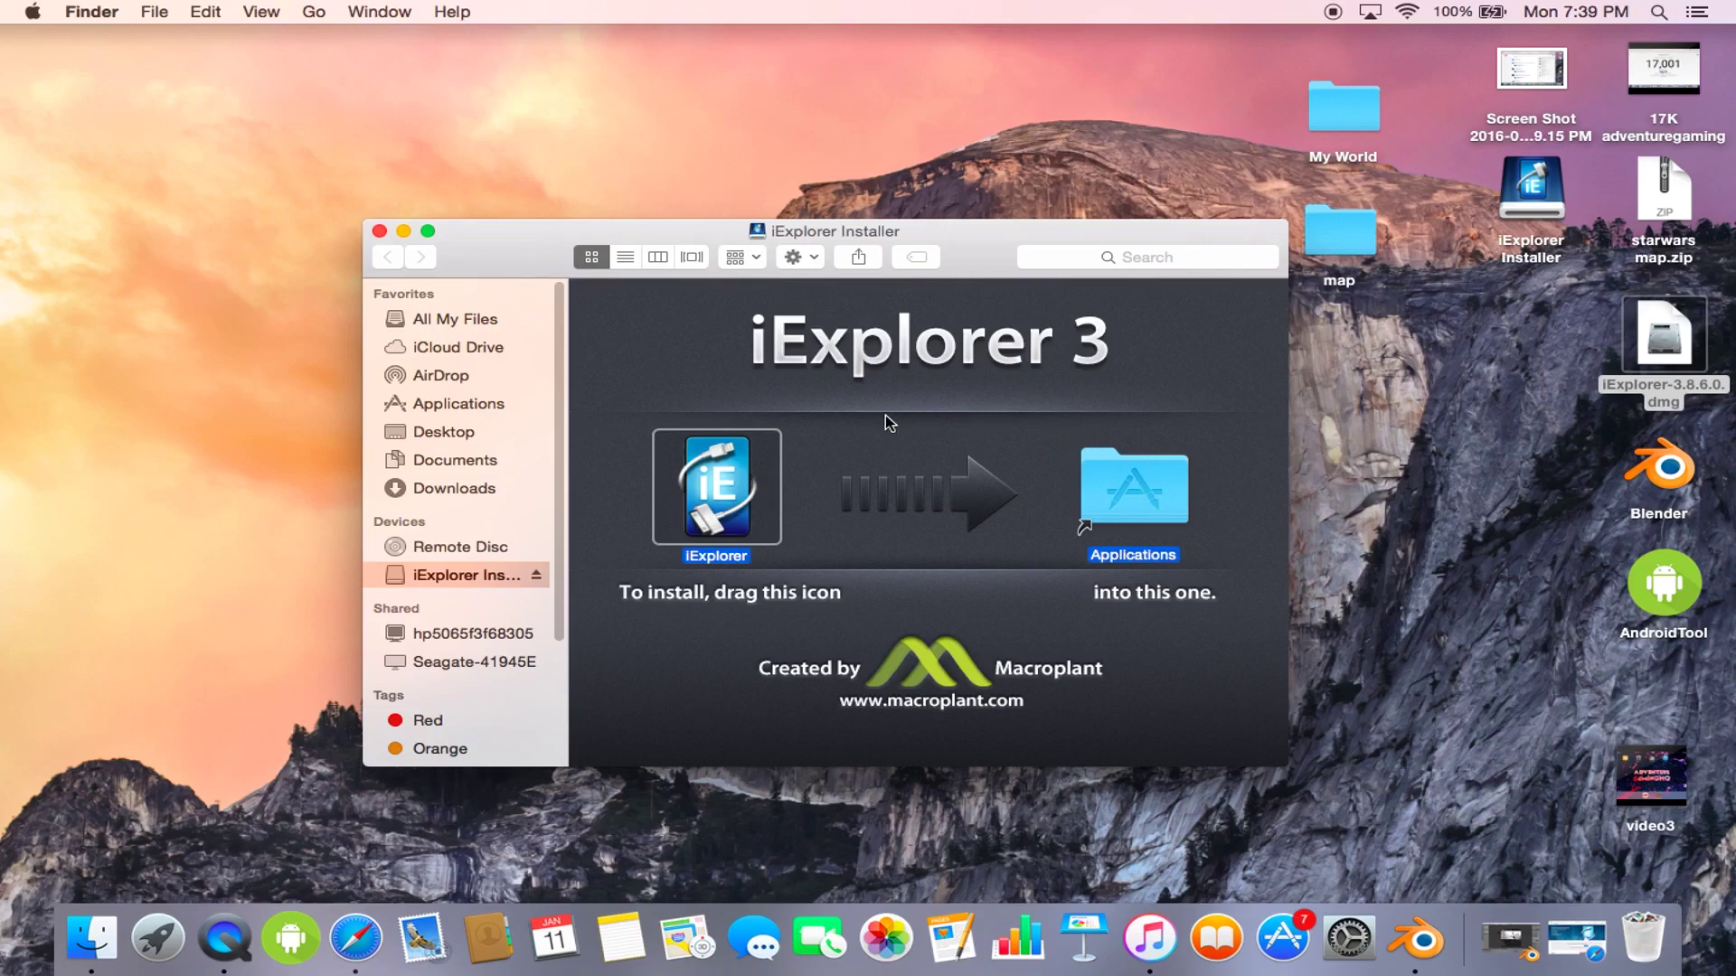
left_click(381, 232)
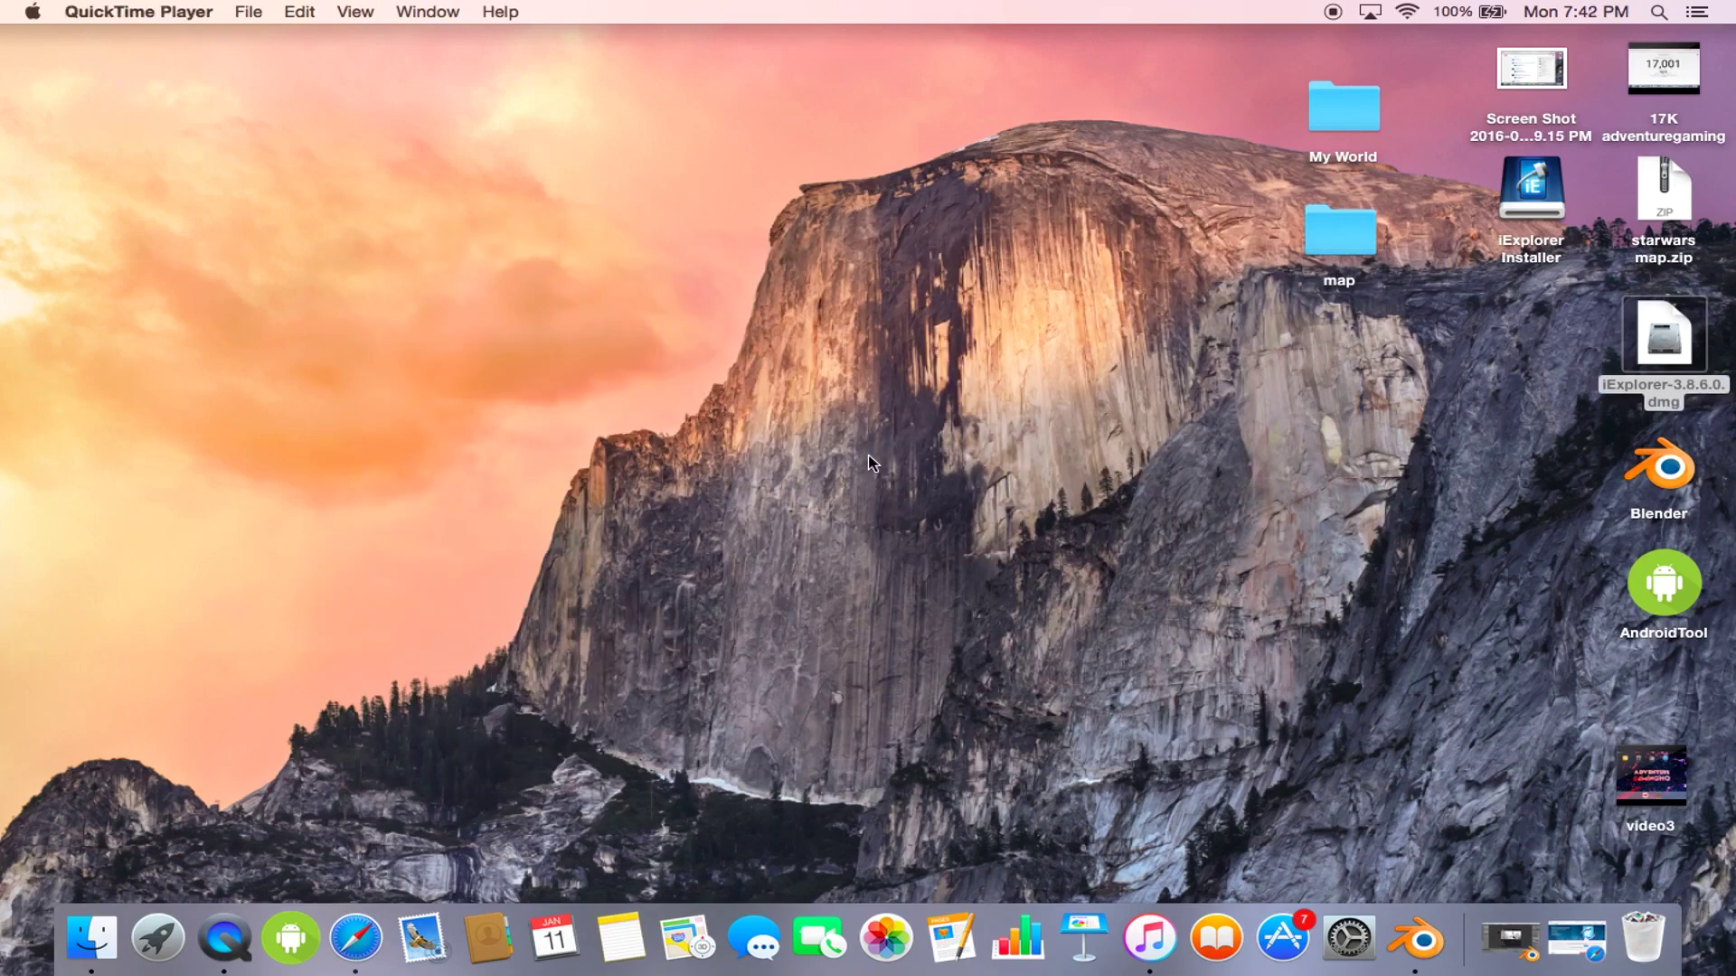
Step: Search Launchpad for 'ie' and drag the iExplorer result into the Dock
left_click(152, 947)
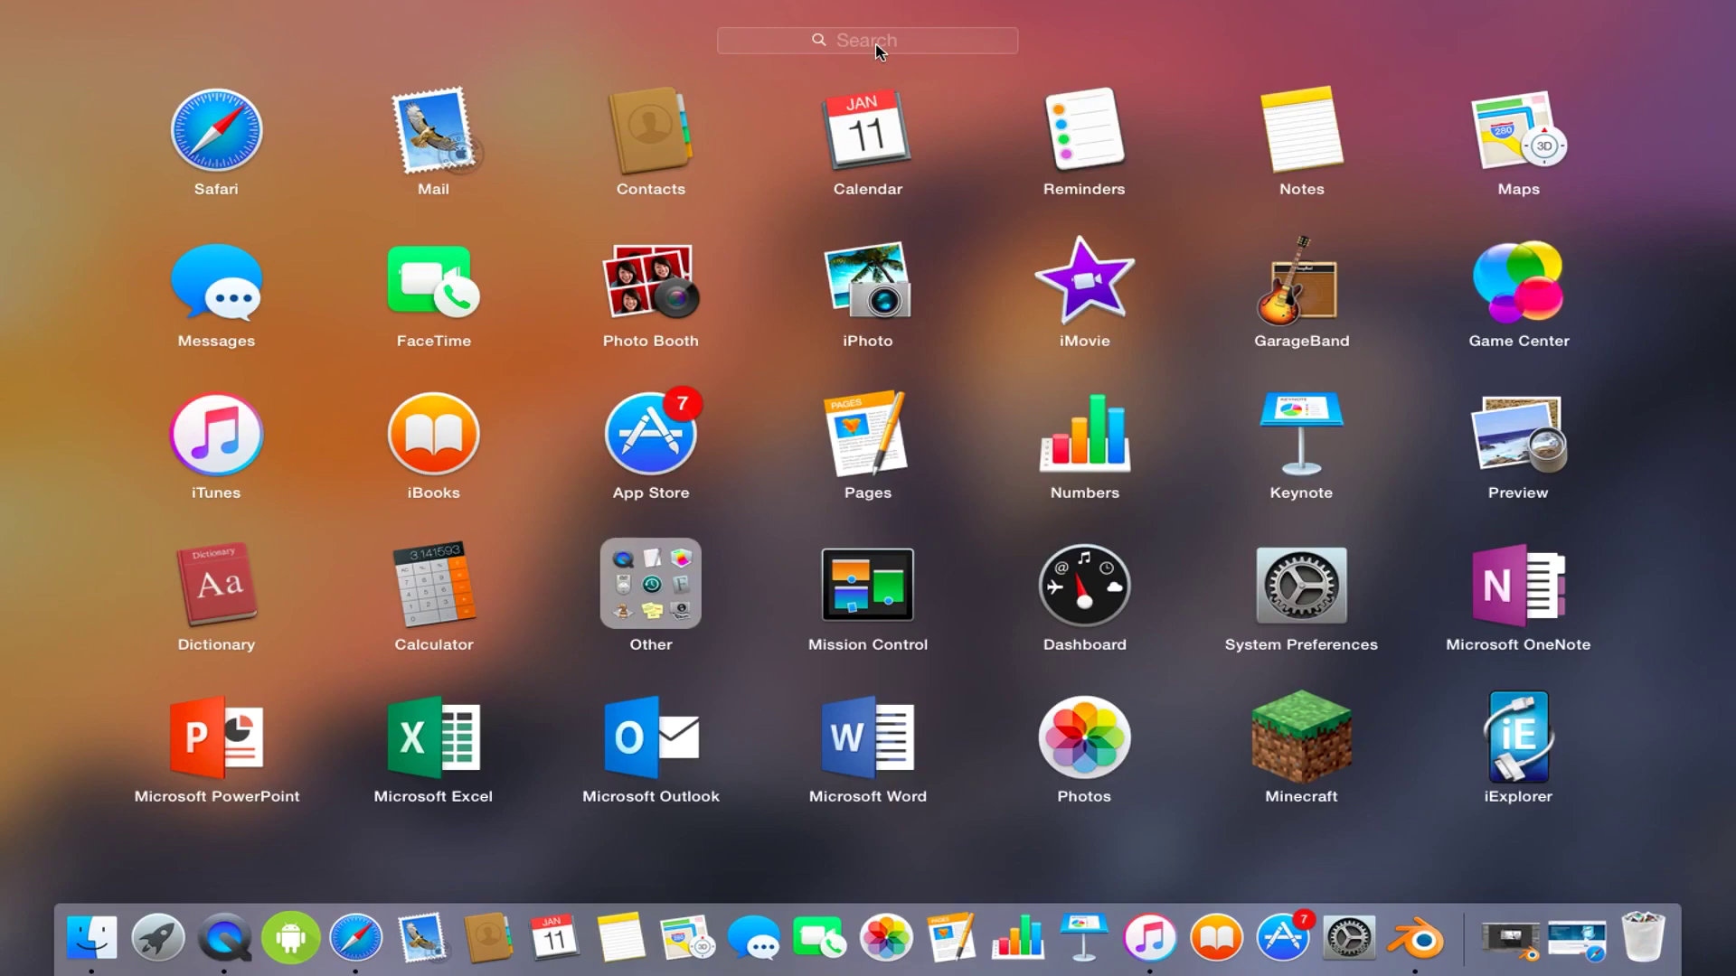
left_click(876, 50)
type("i")
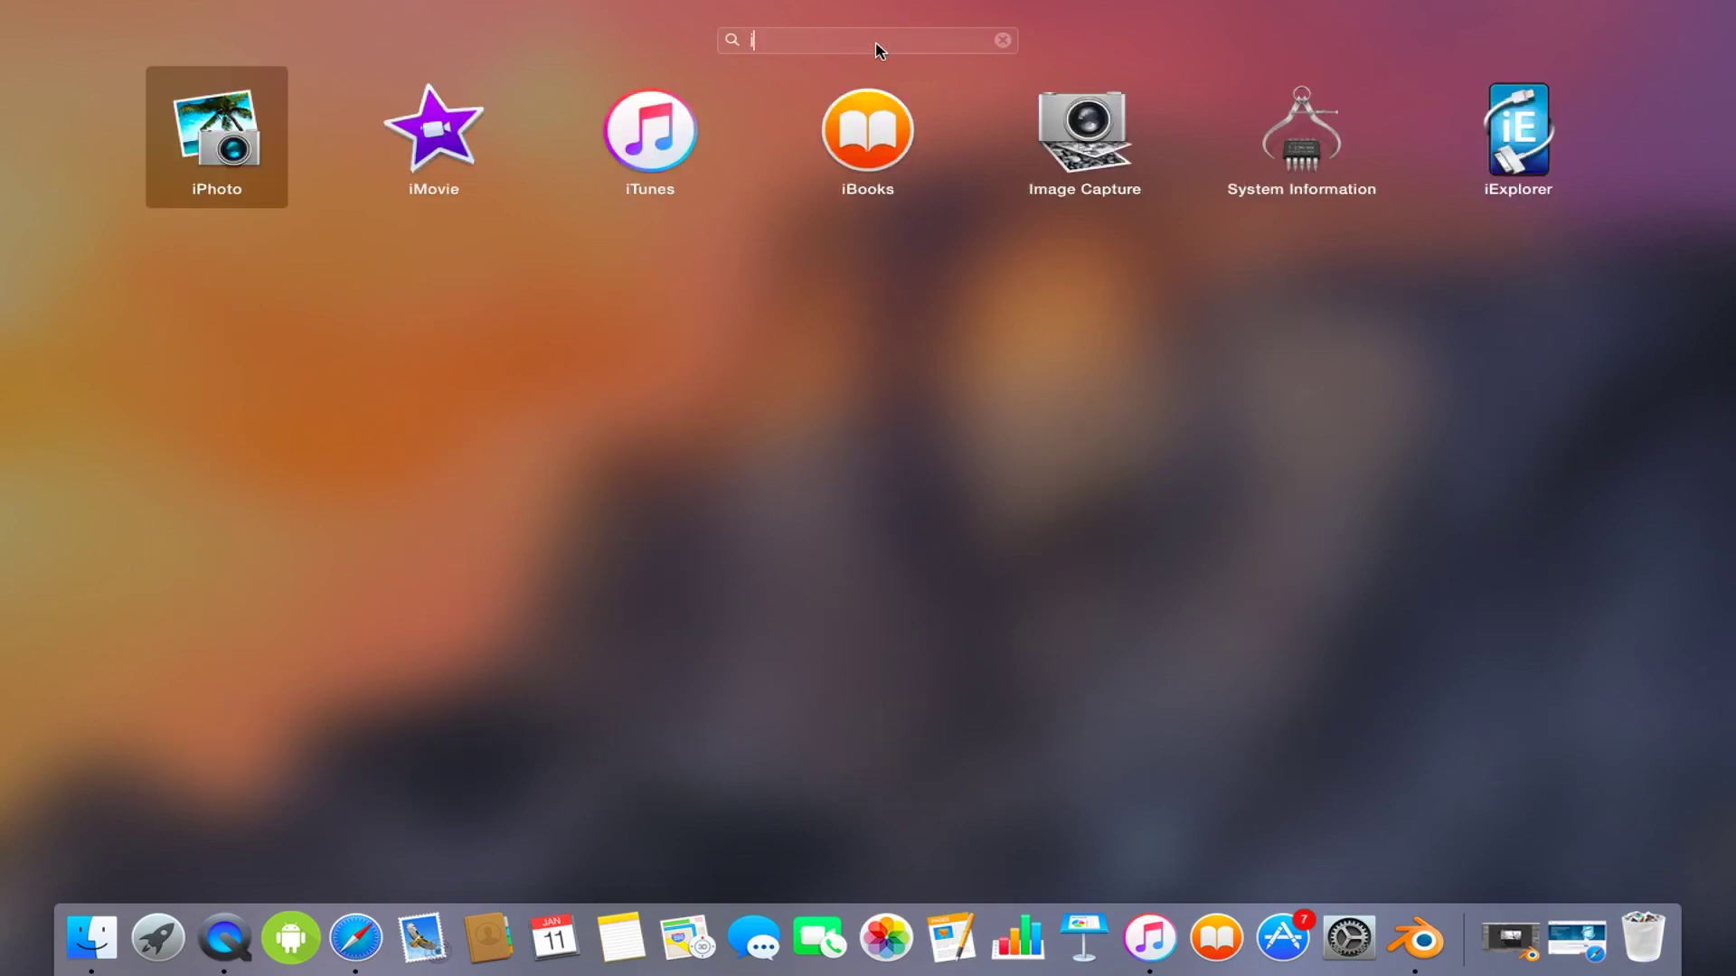
type("e")
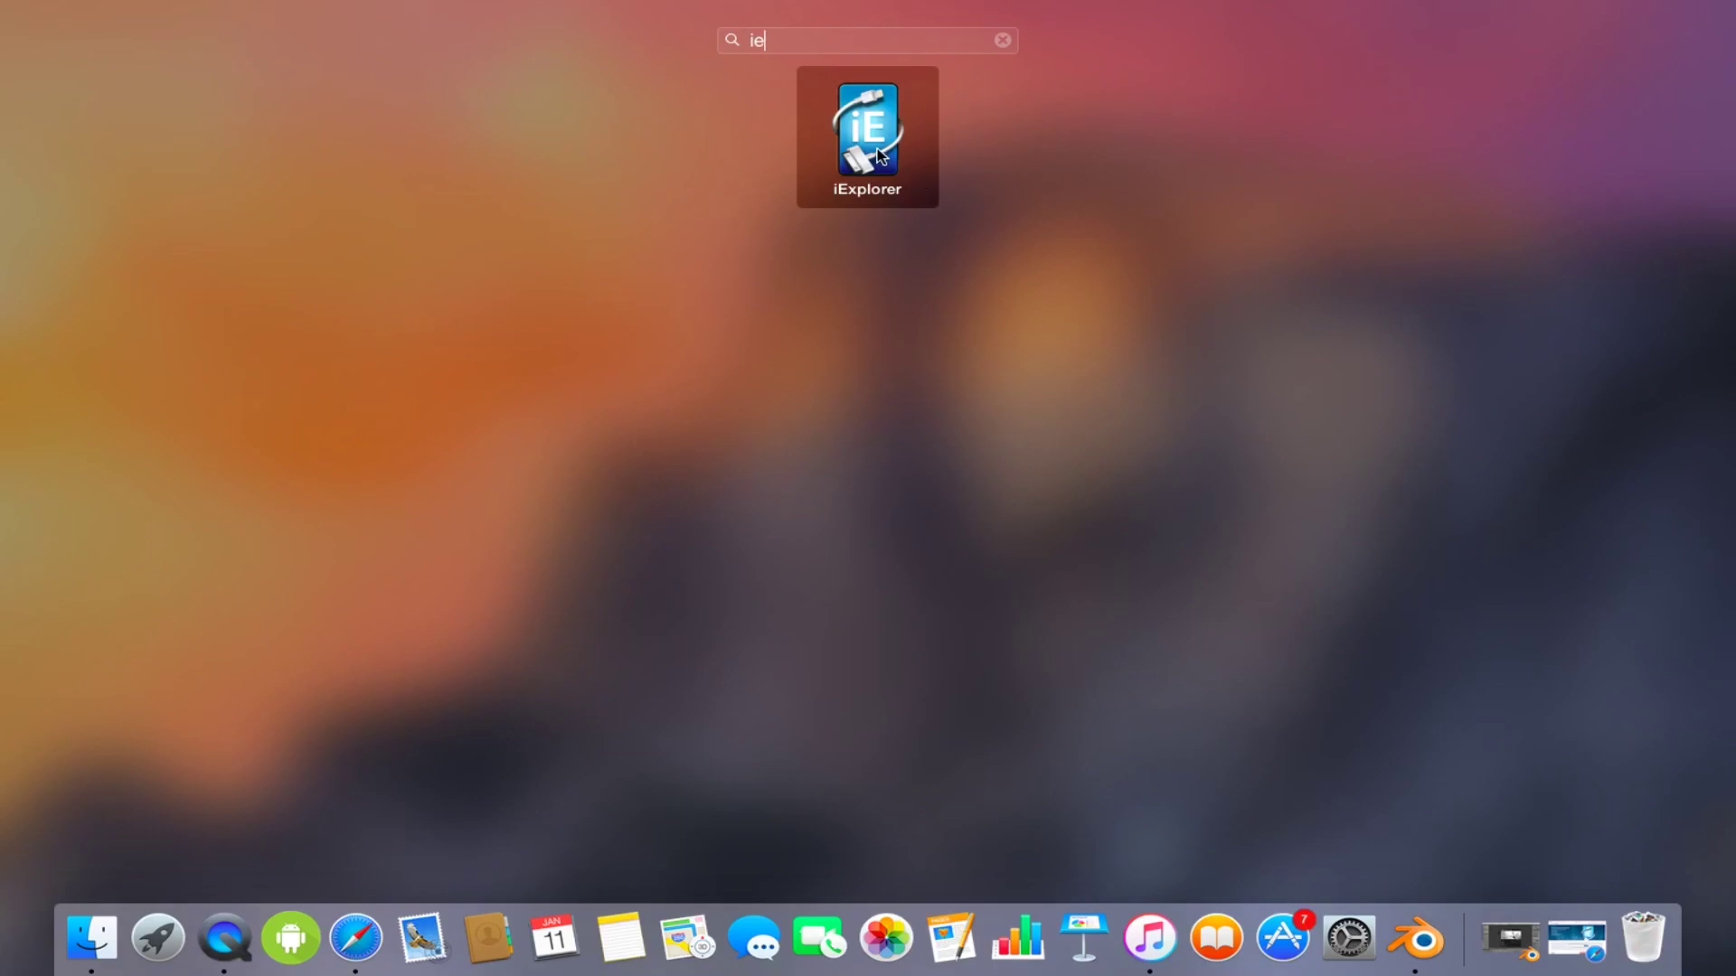
left_click_drag(868, 145, 1289, 930)
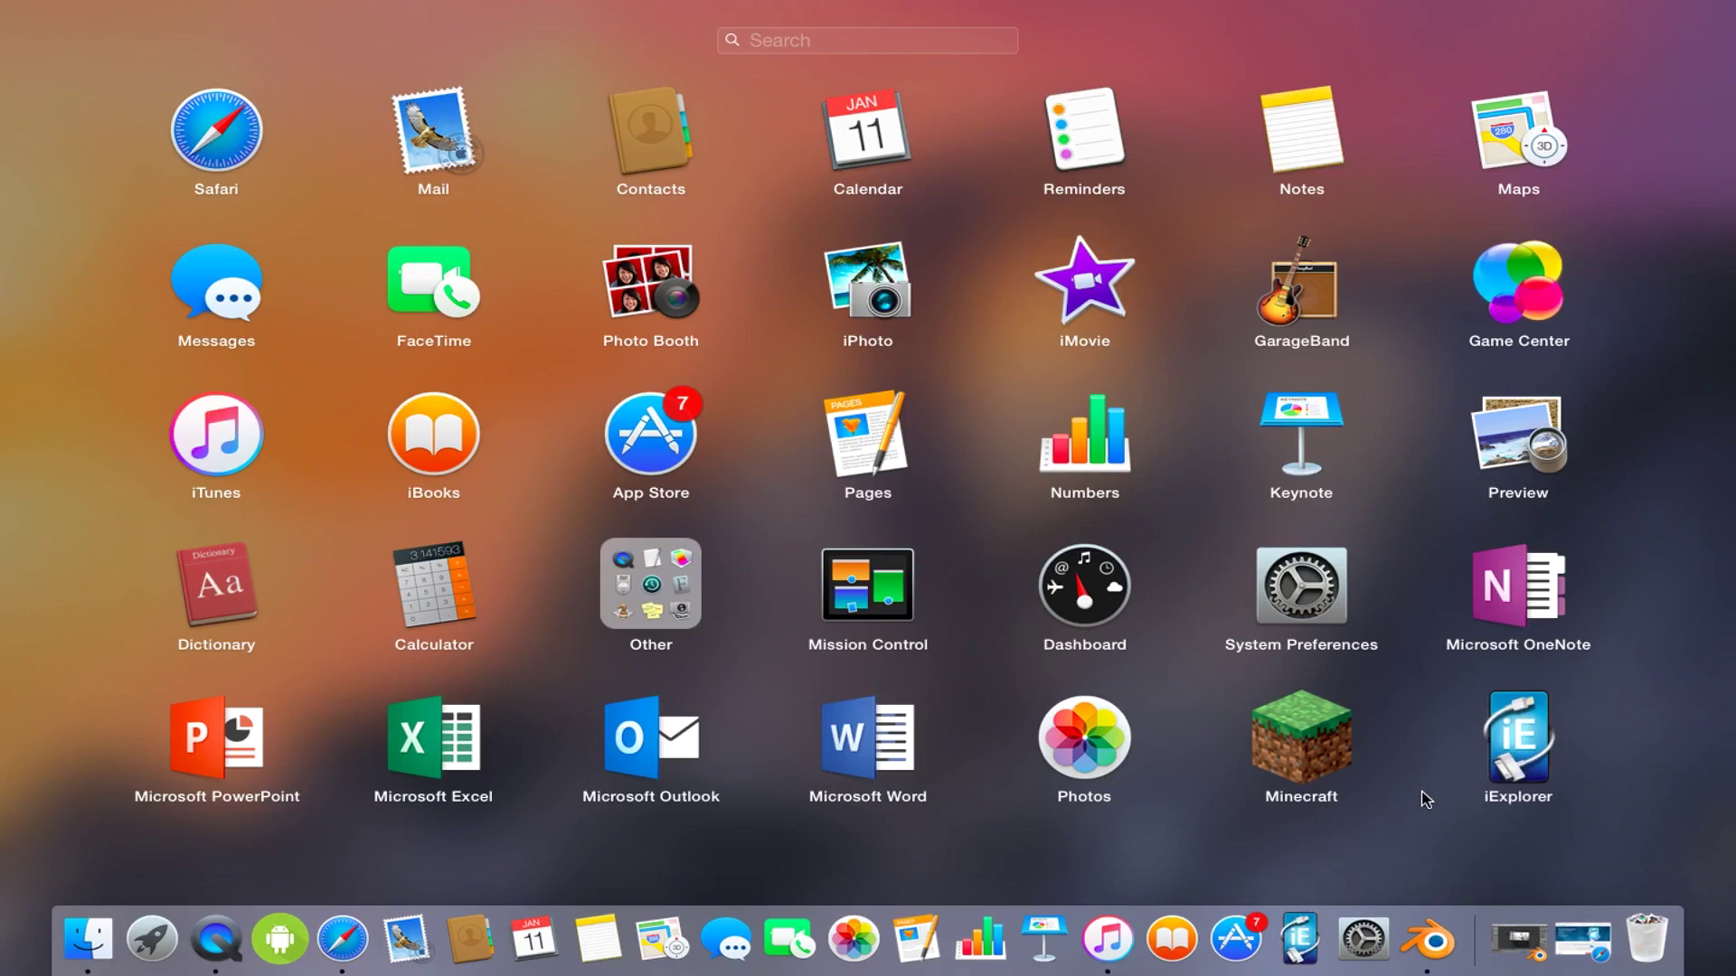
Step: Launch iExplorer from the Dock, approve opening it, skip the crash report, and continue in demo mode
left_click(1102, 32)
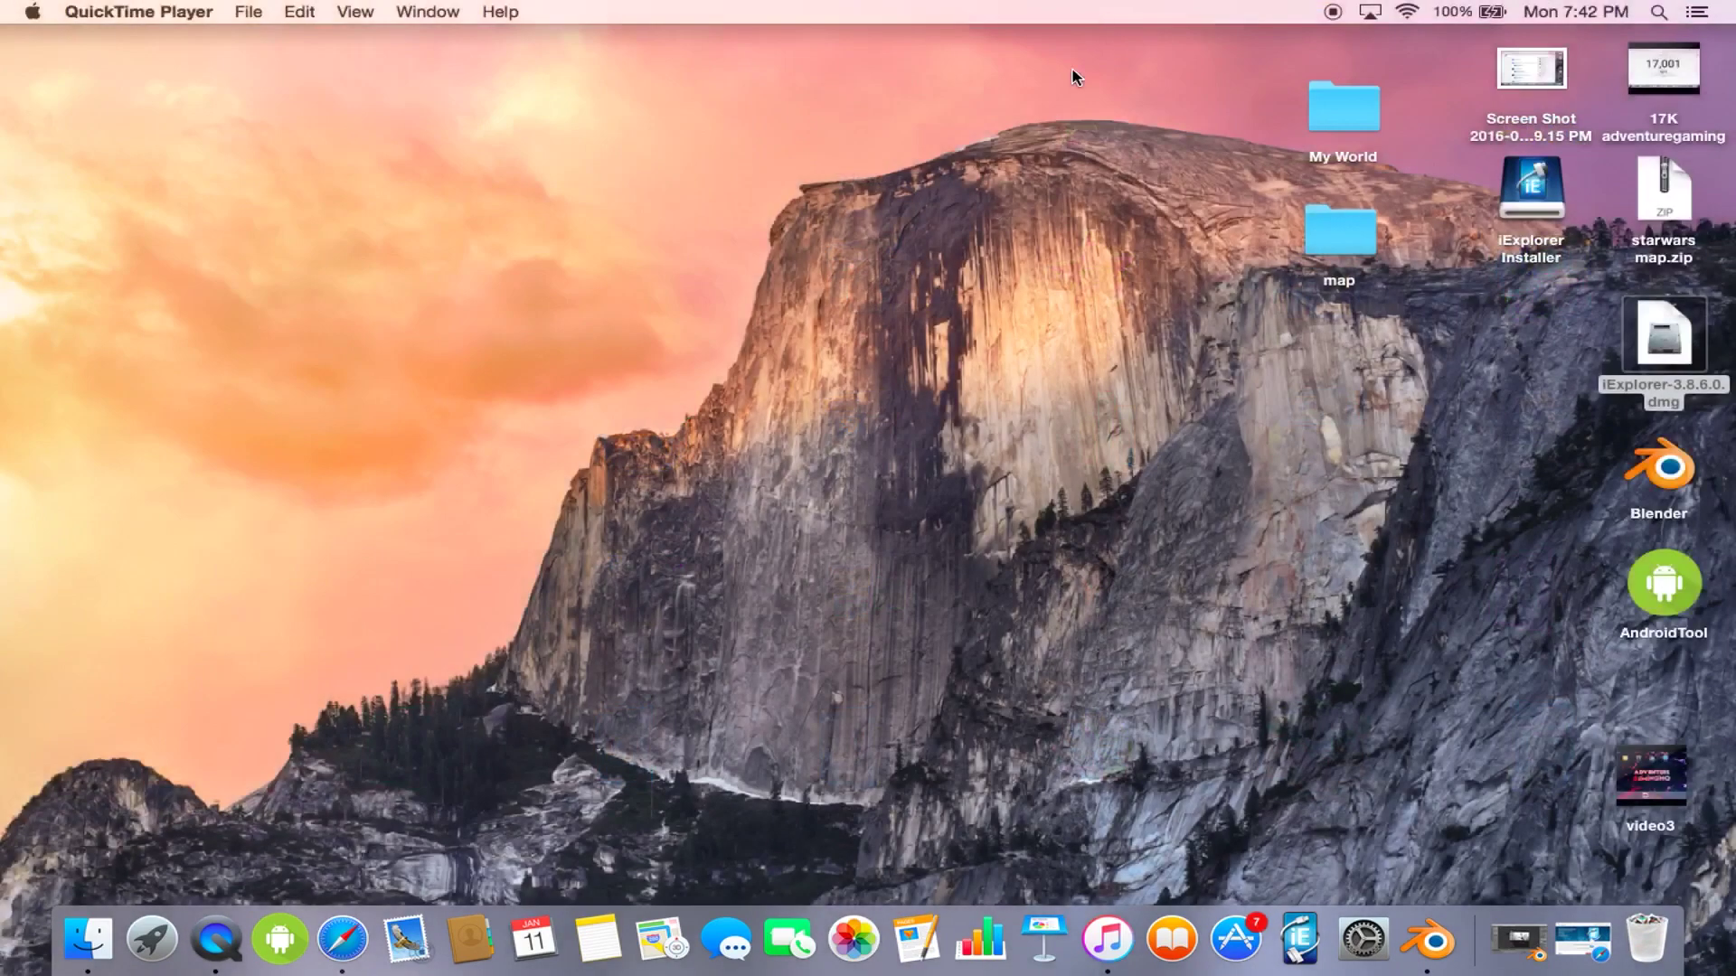
left_click(1301, 936)
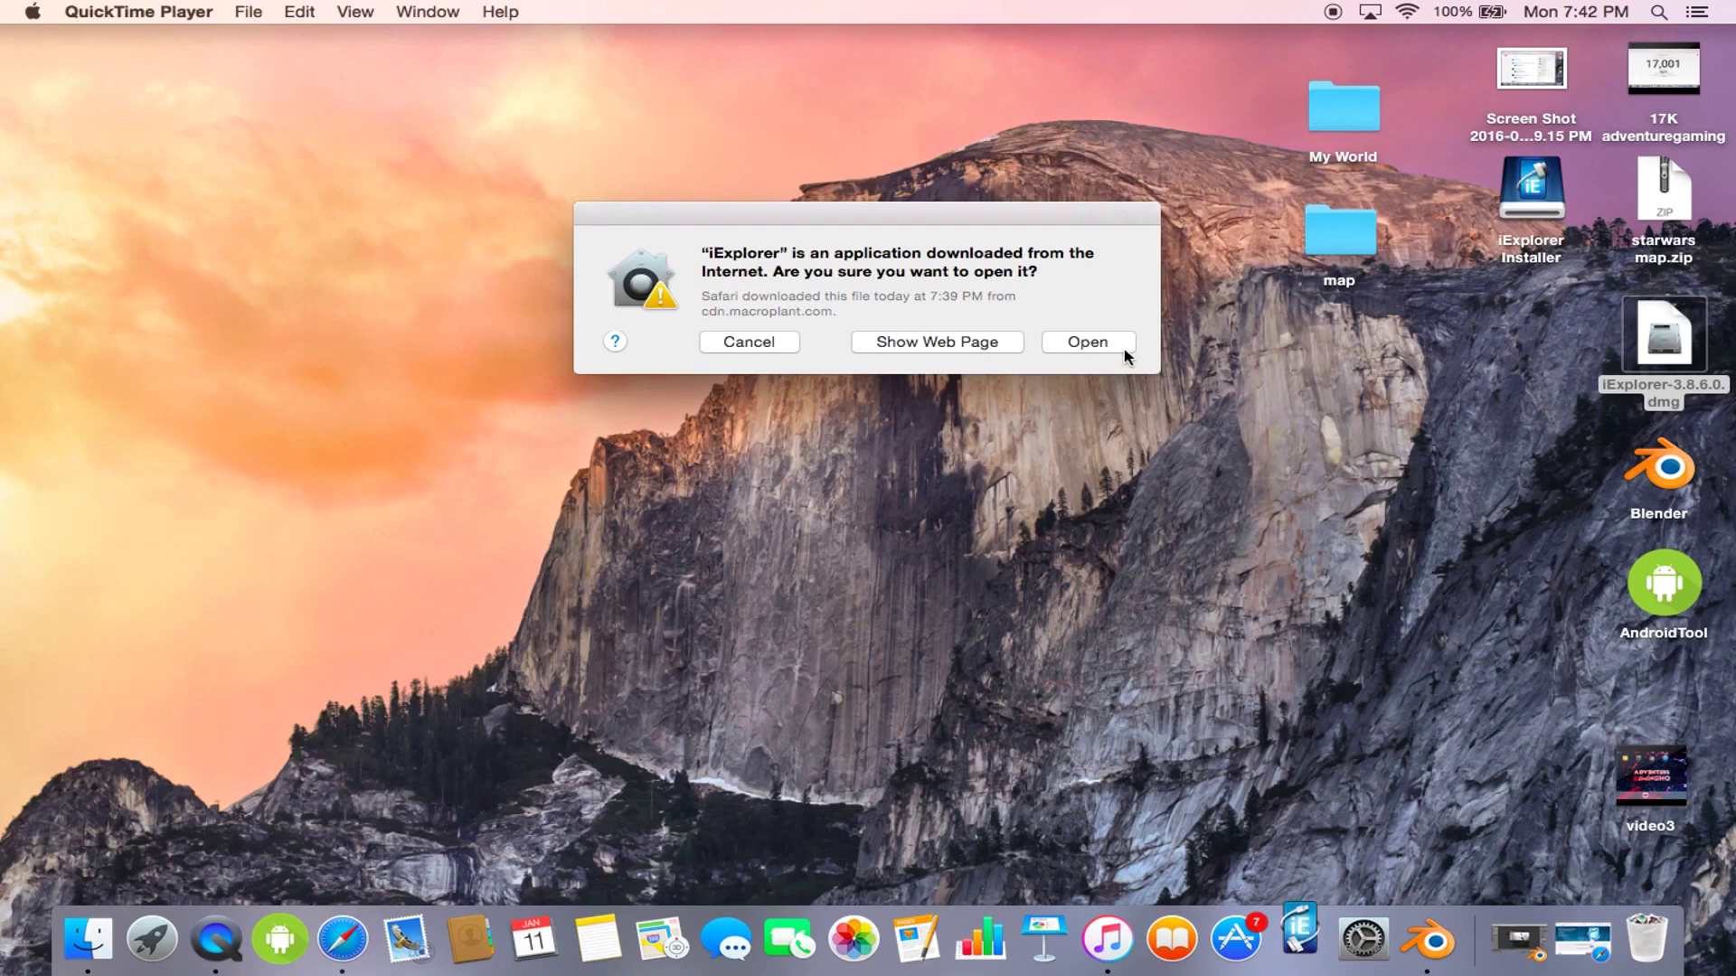
left_click(1088, 343)
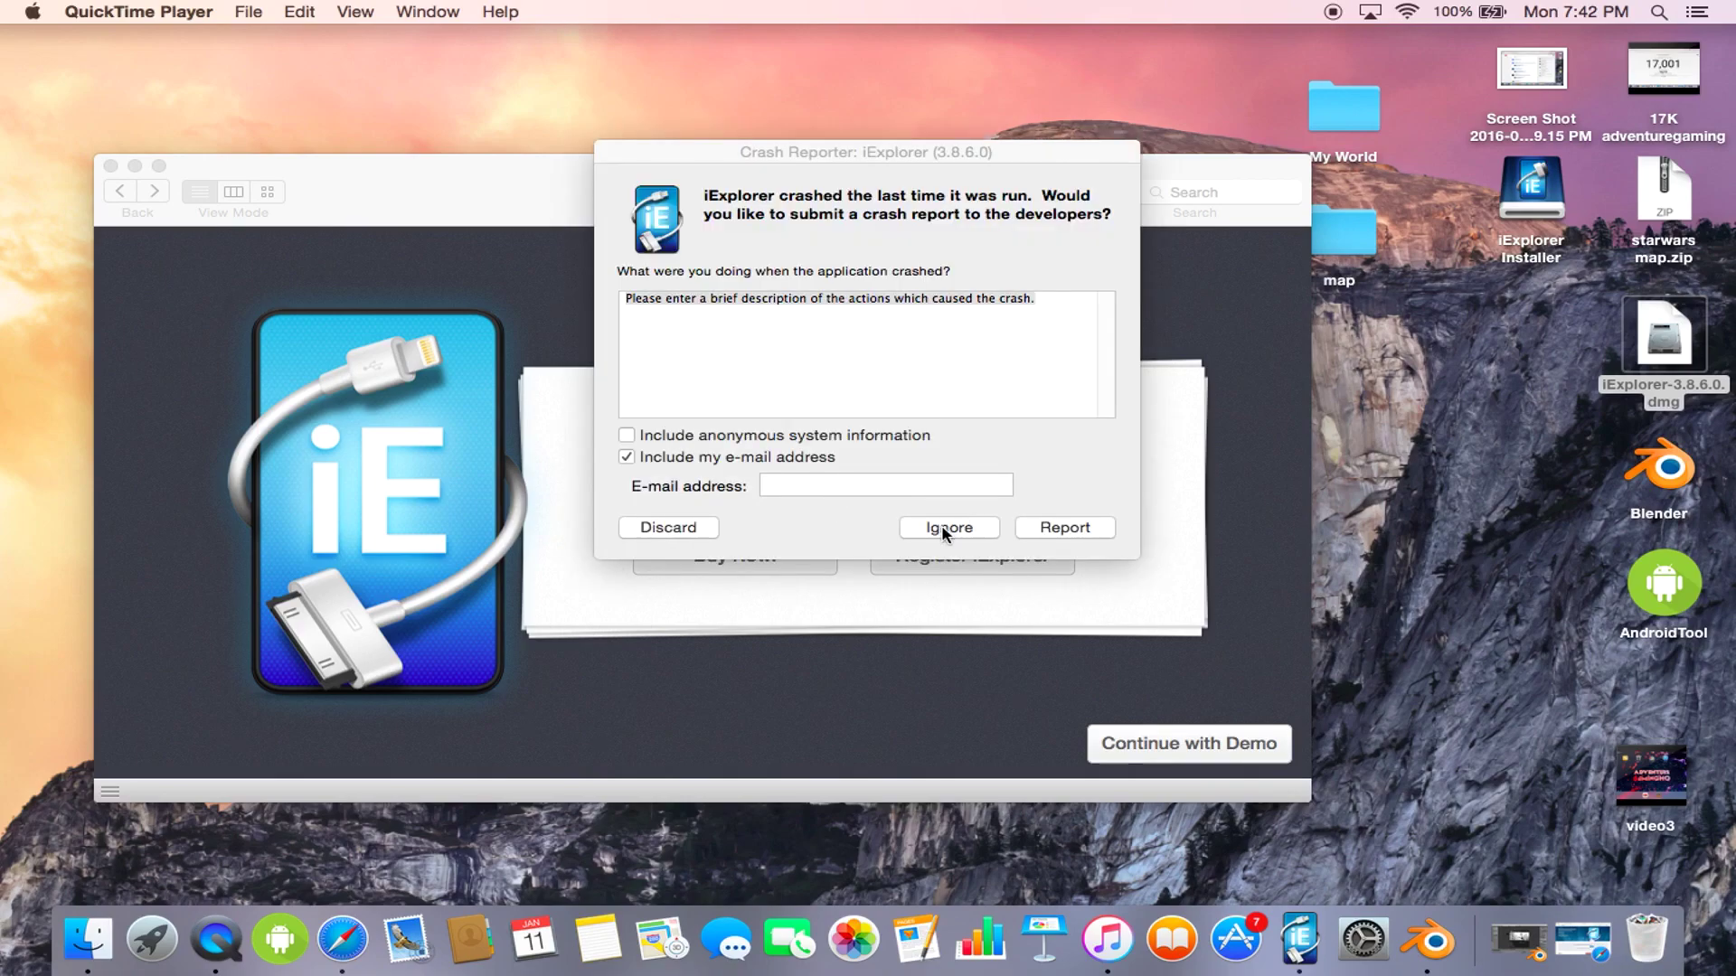
left_click(946, 528)
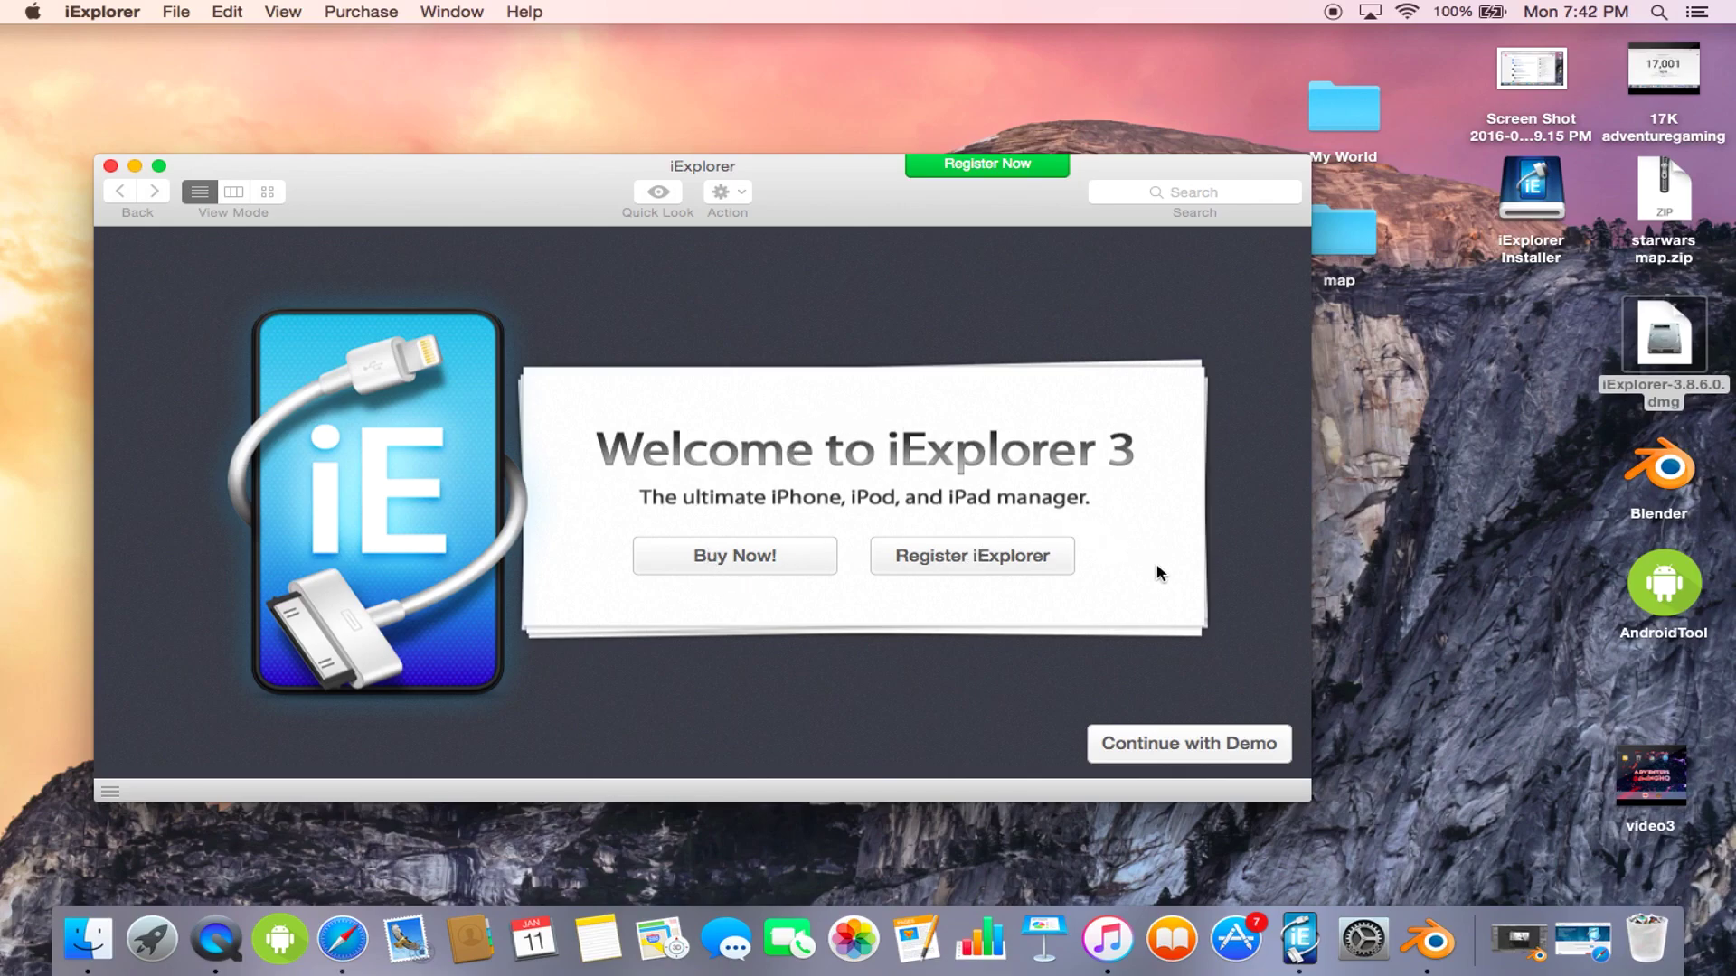
left_click(1186, 752)
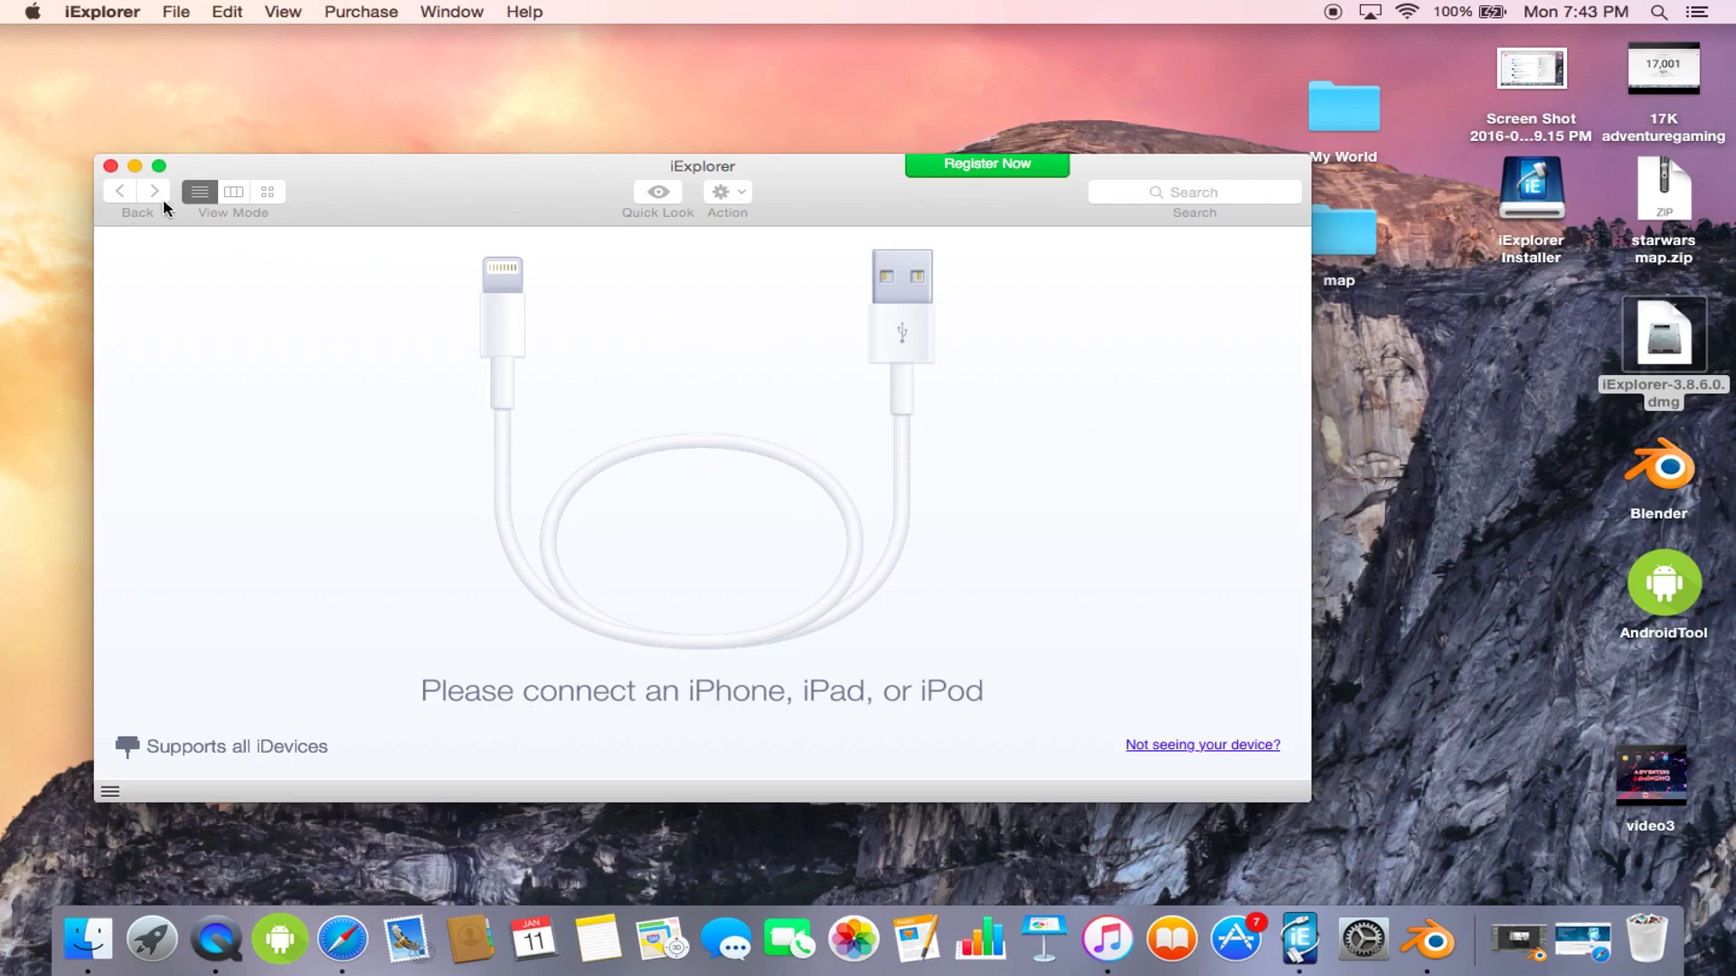
Step: Load mcpeuniverse.com in Safari and show the What's Hot maps list
left_click(134, 165)
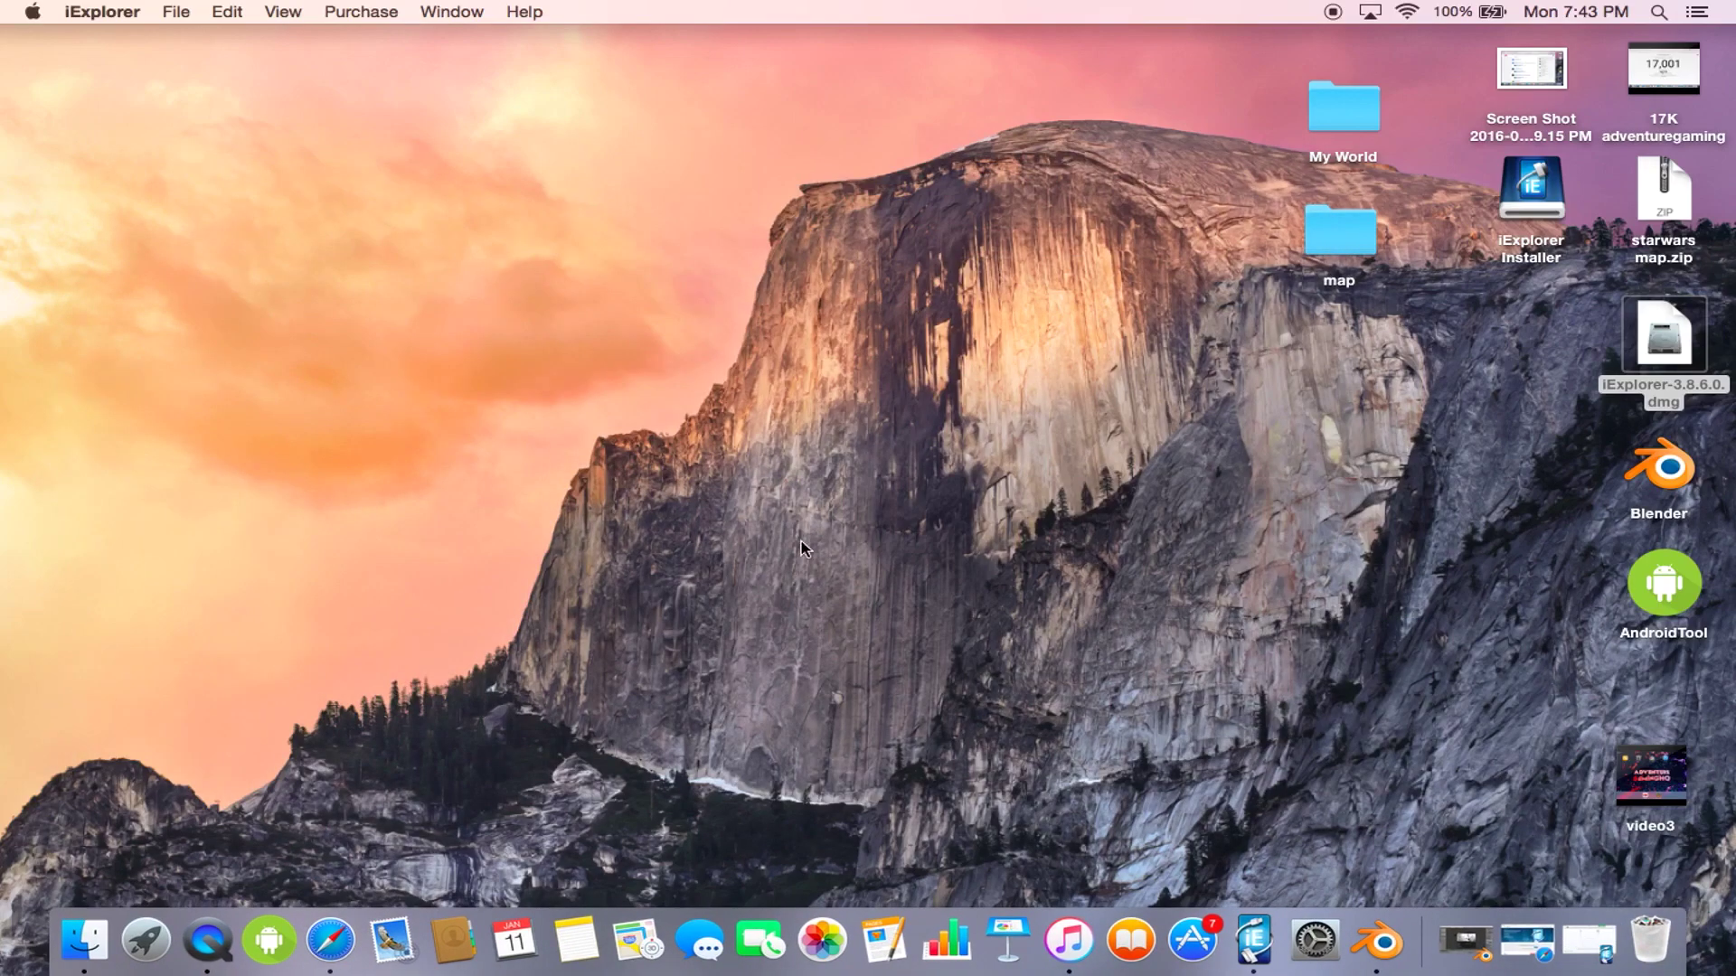
left_click(329, 941)
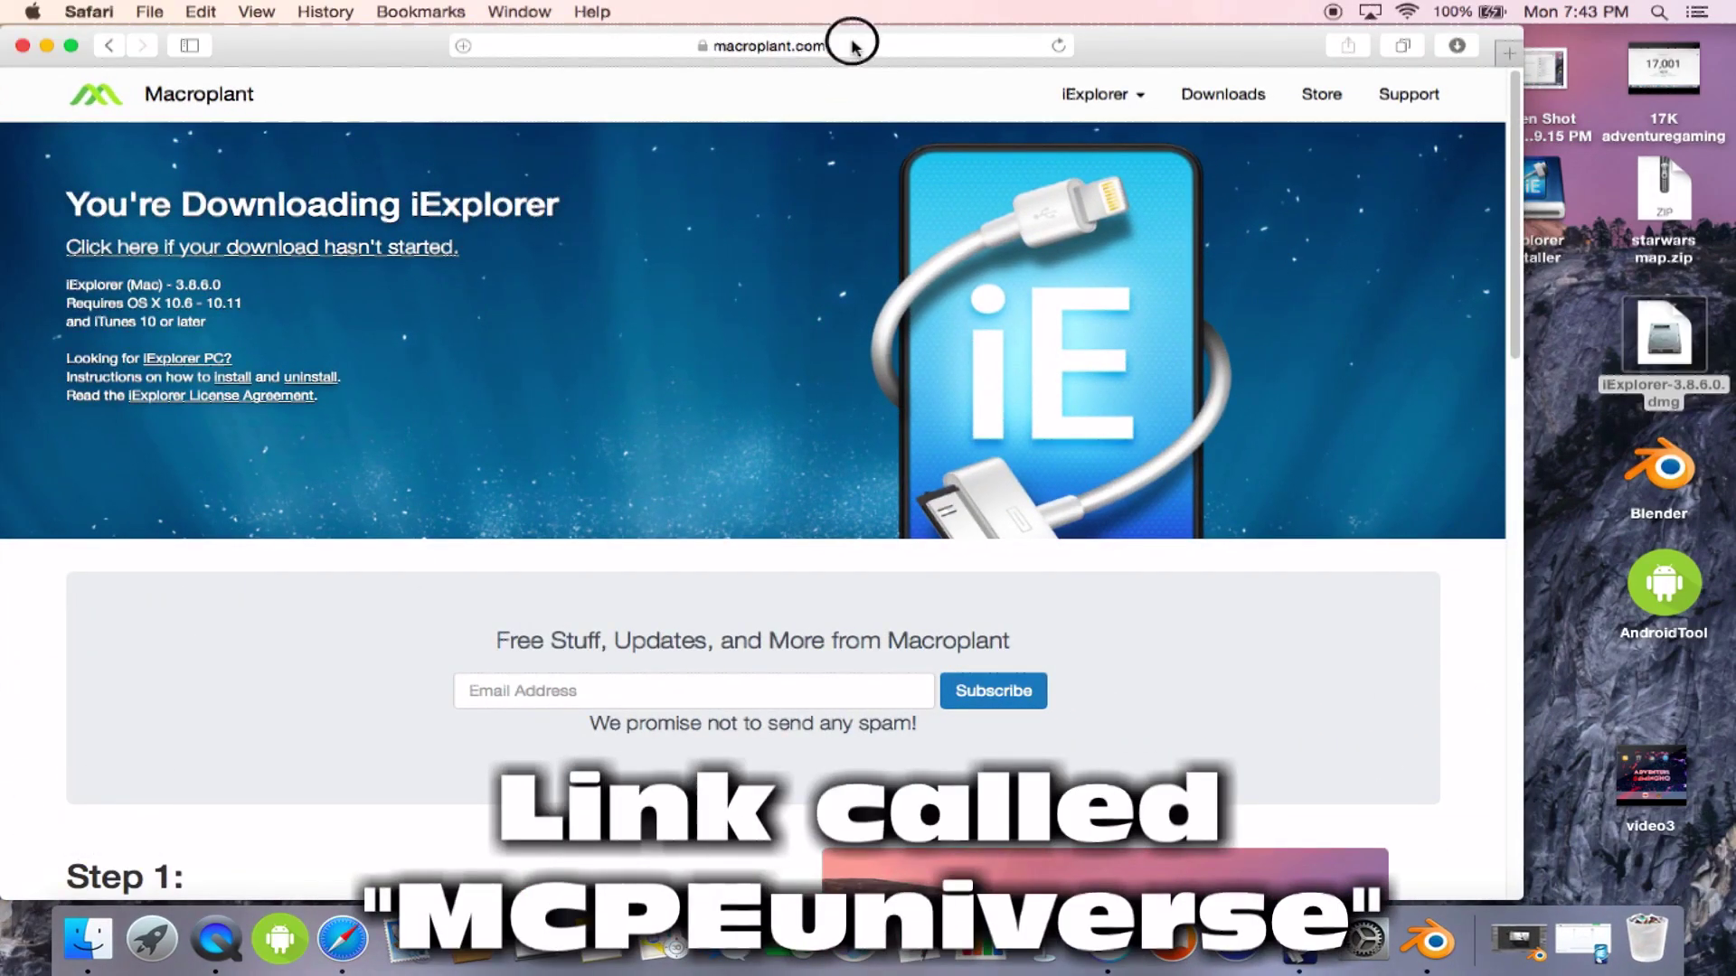
left_click(839, 47)
type("mcpe")
key("Return")
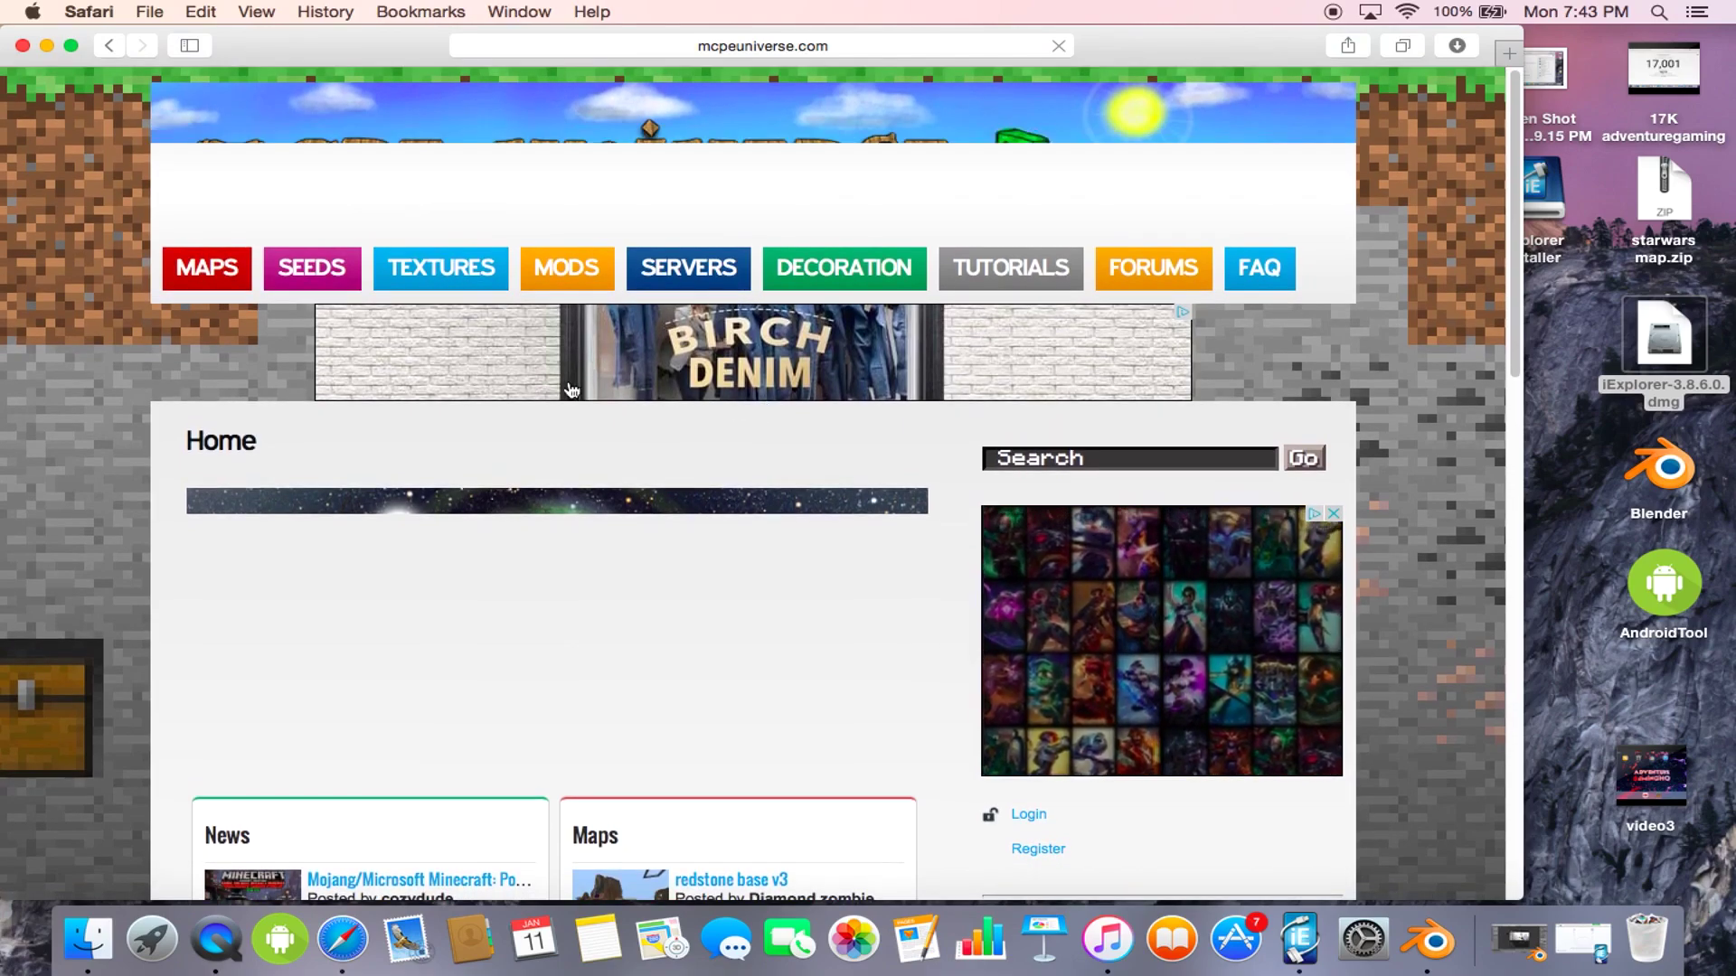
left_click(211, 285)
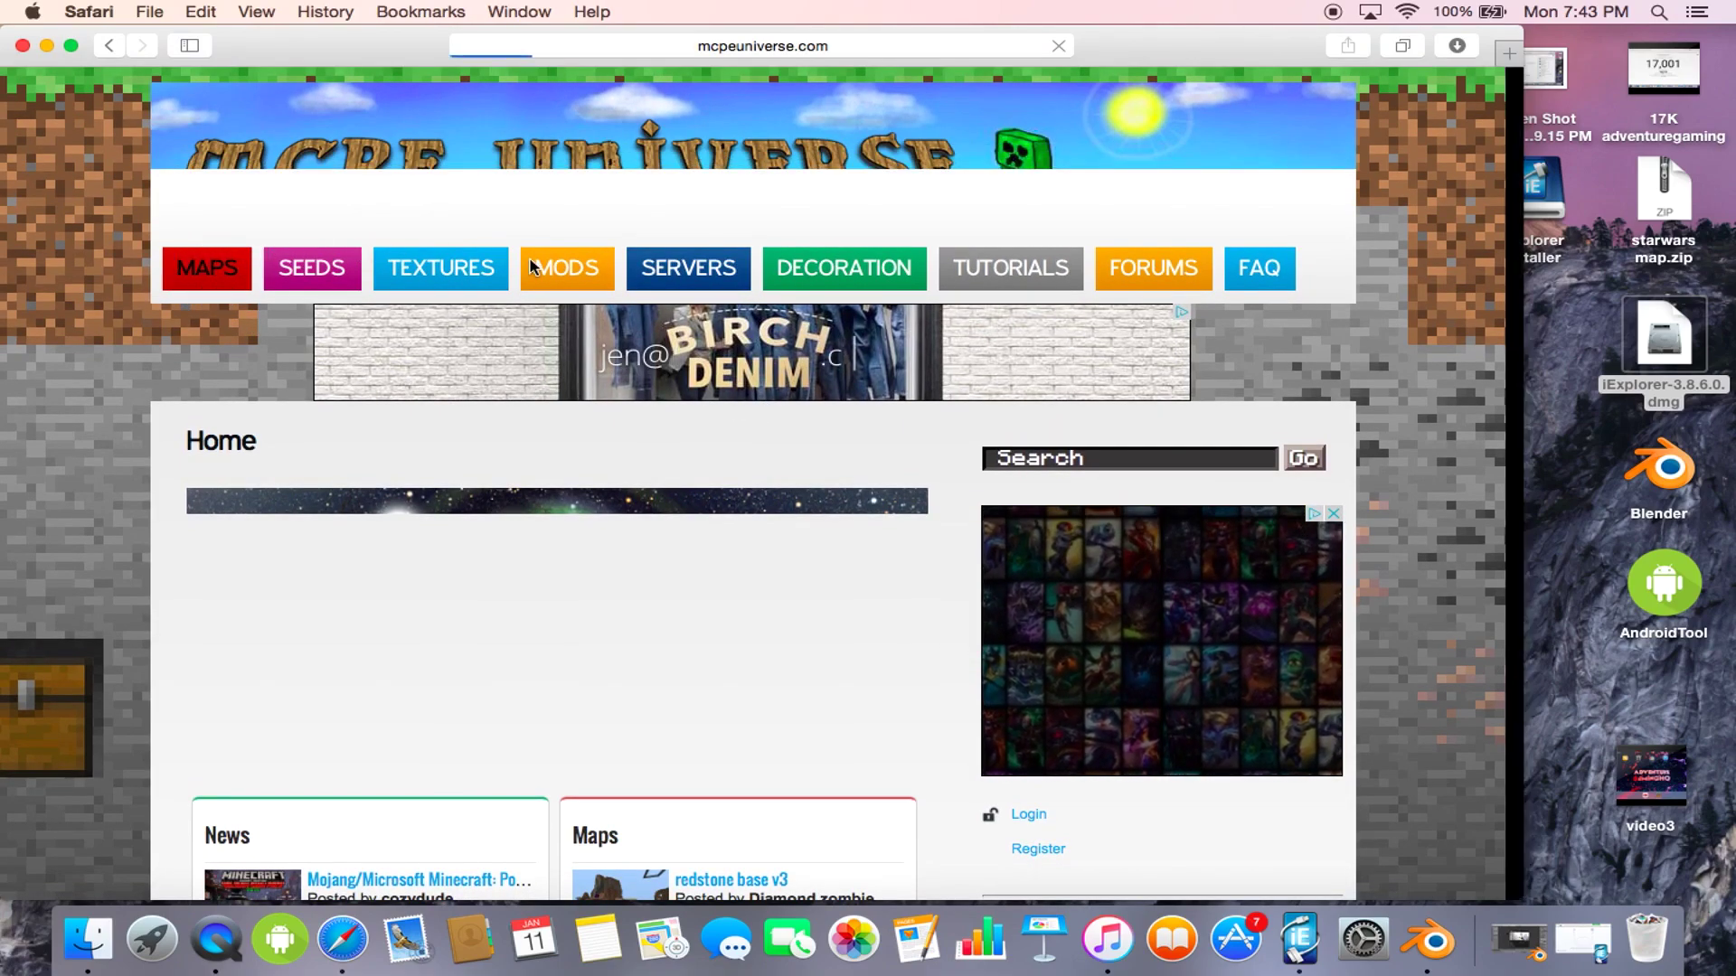
scroll(769, 364, "down", 3)
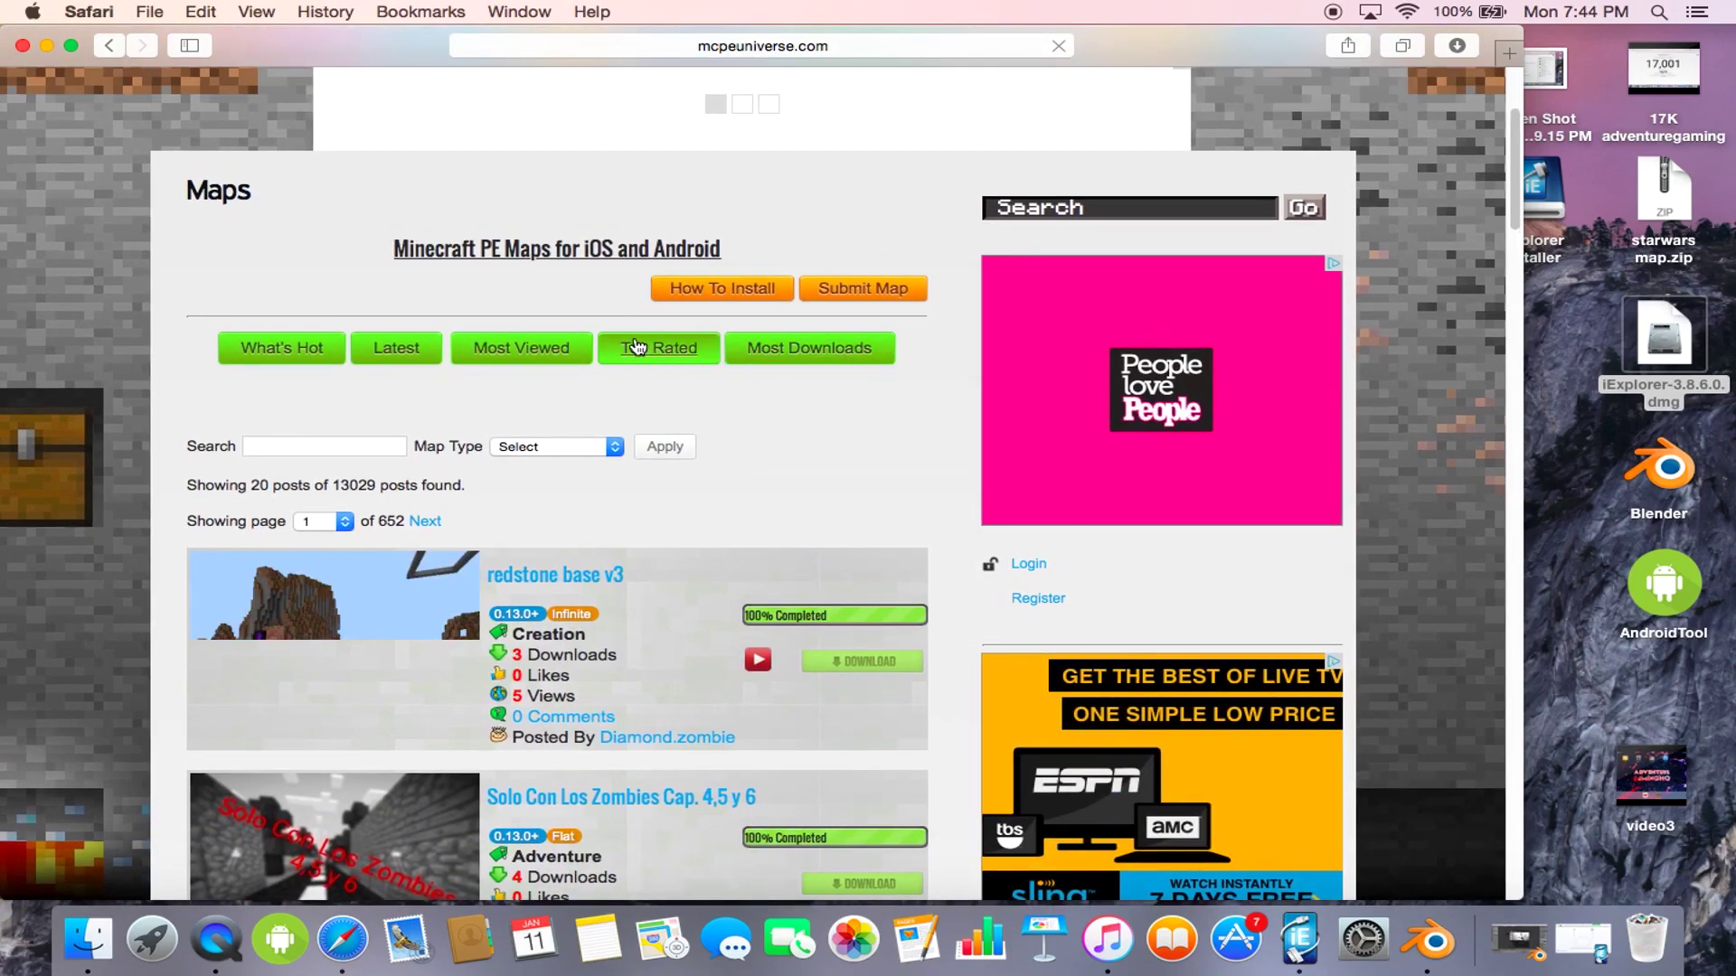
left_click(285, 351)
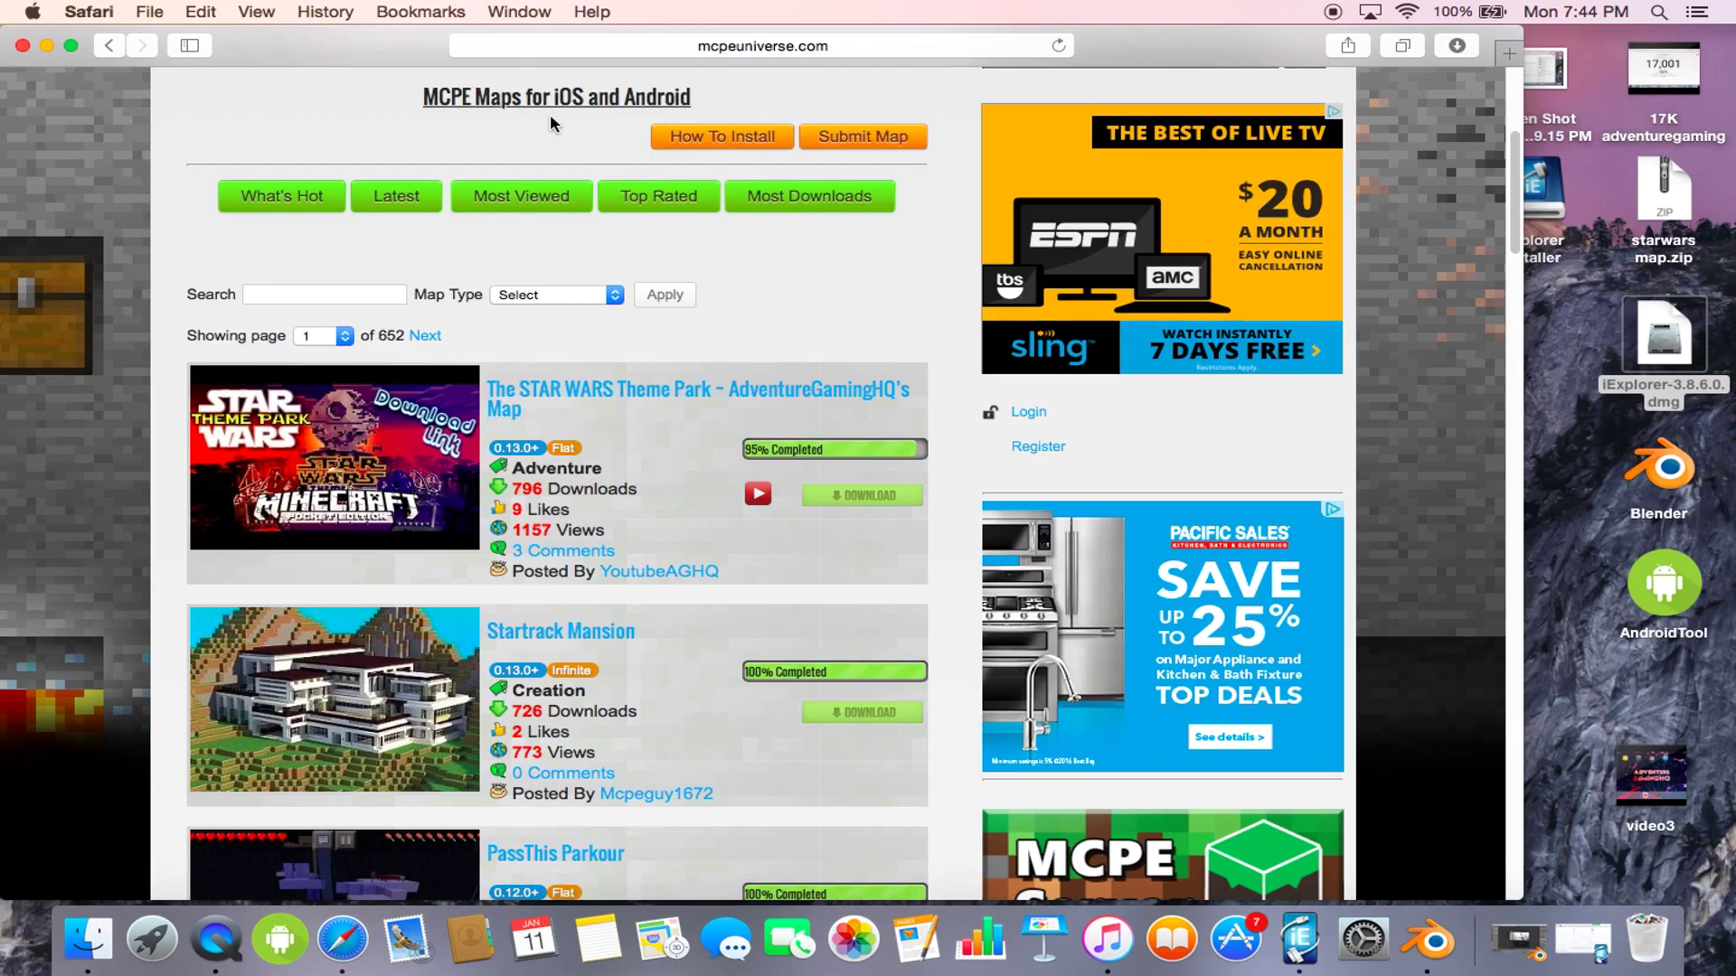
scroll(549, 113, "up", 3)
scroll(550, 112, "down", 2)
scroll(518, 182, "down", 1)
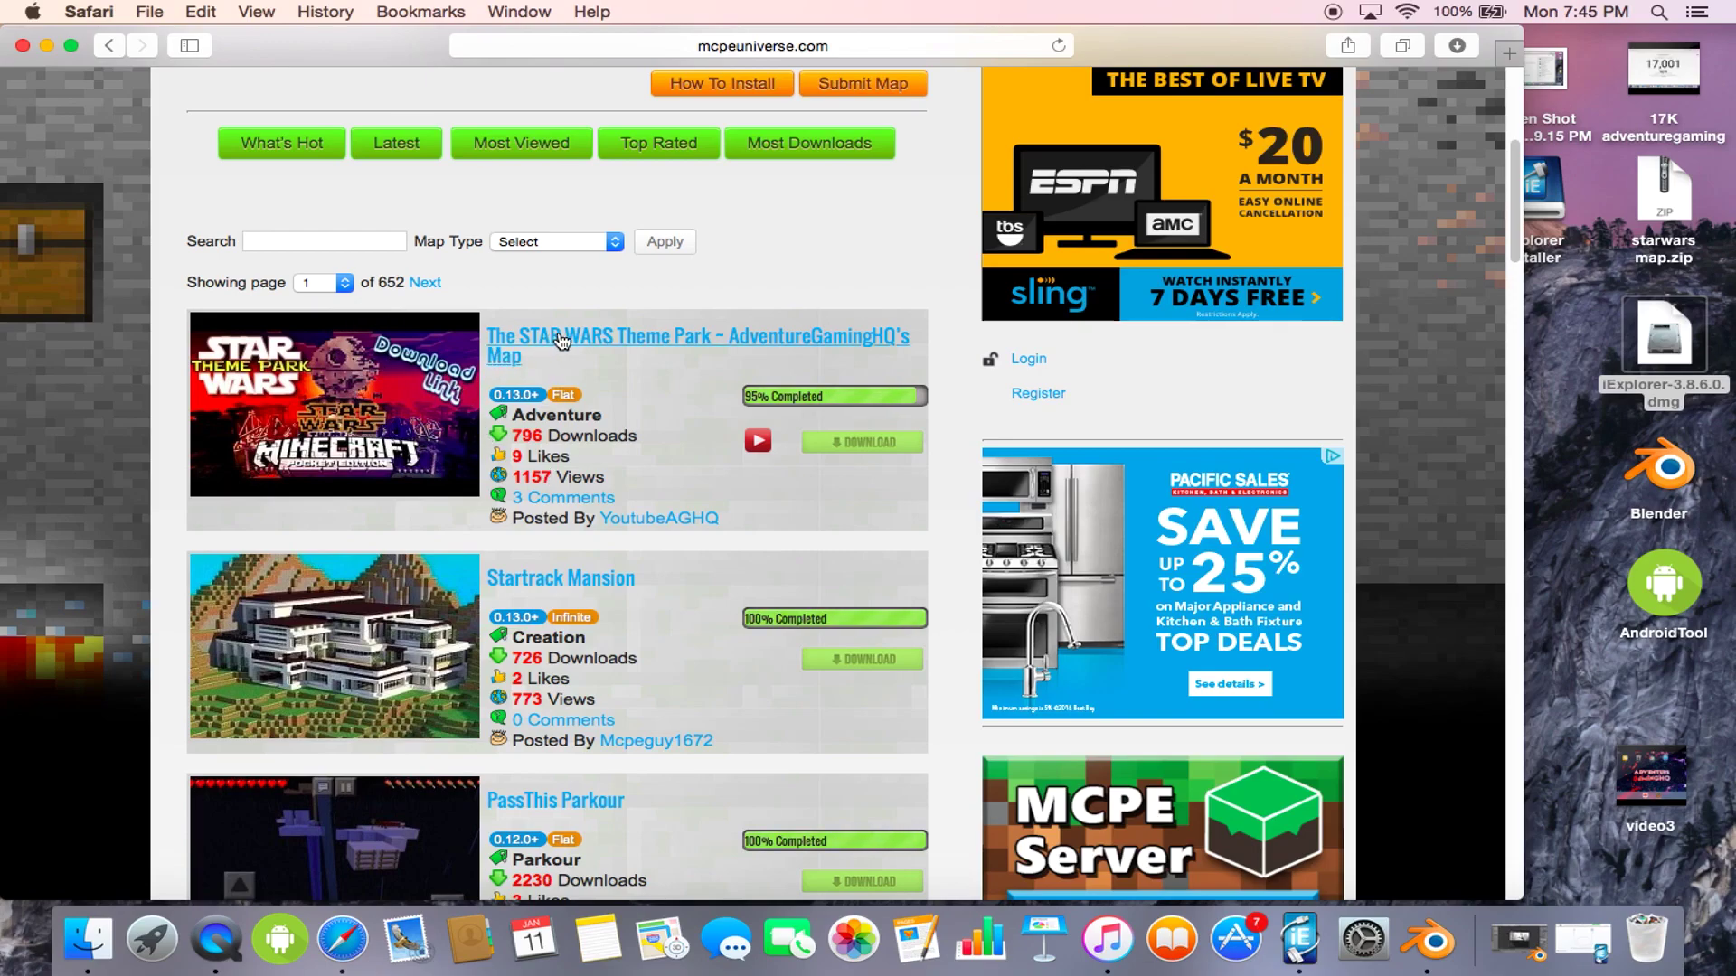
Step: Open the Star Wars Theme Park map post and its MediaFire download page
left_click(558, 341)
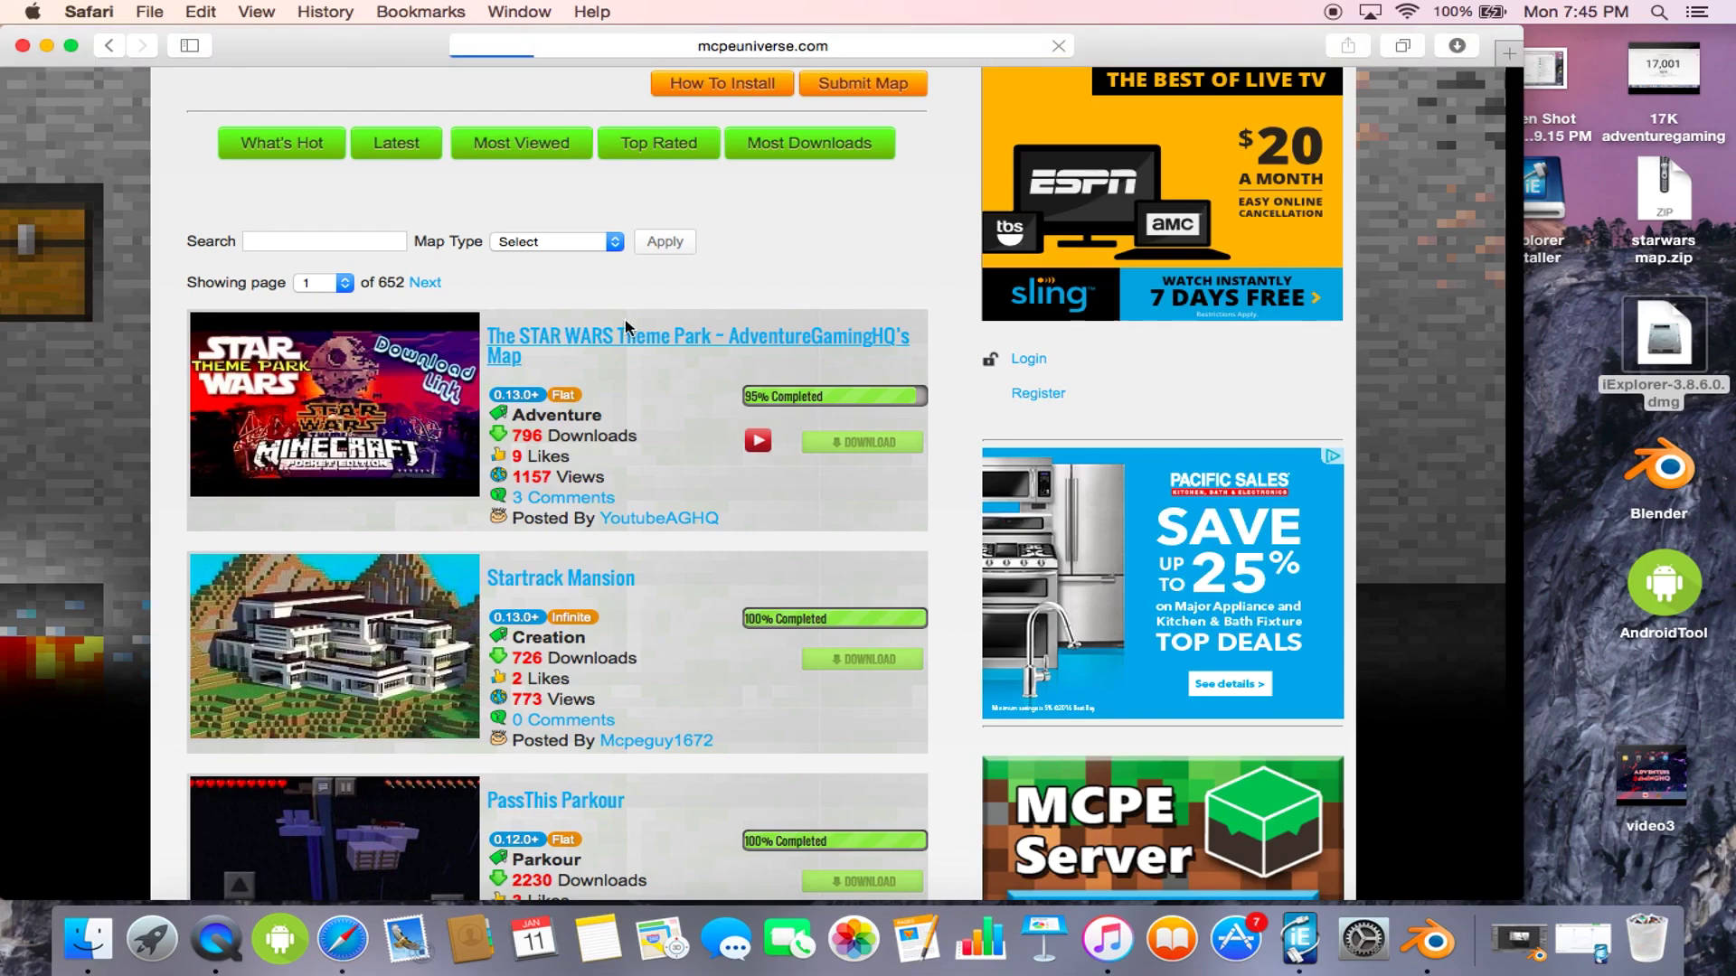
scroll(657, 455, "down", 3)
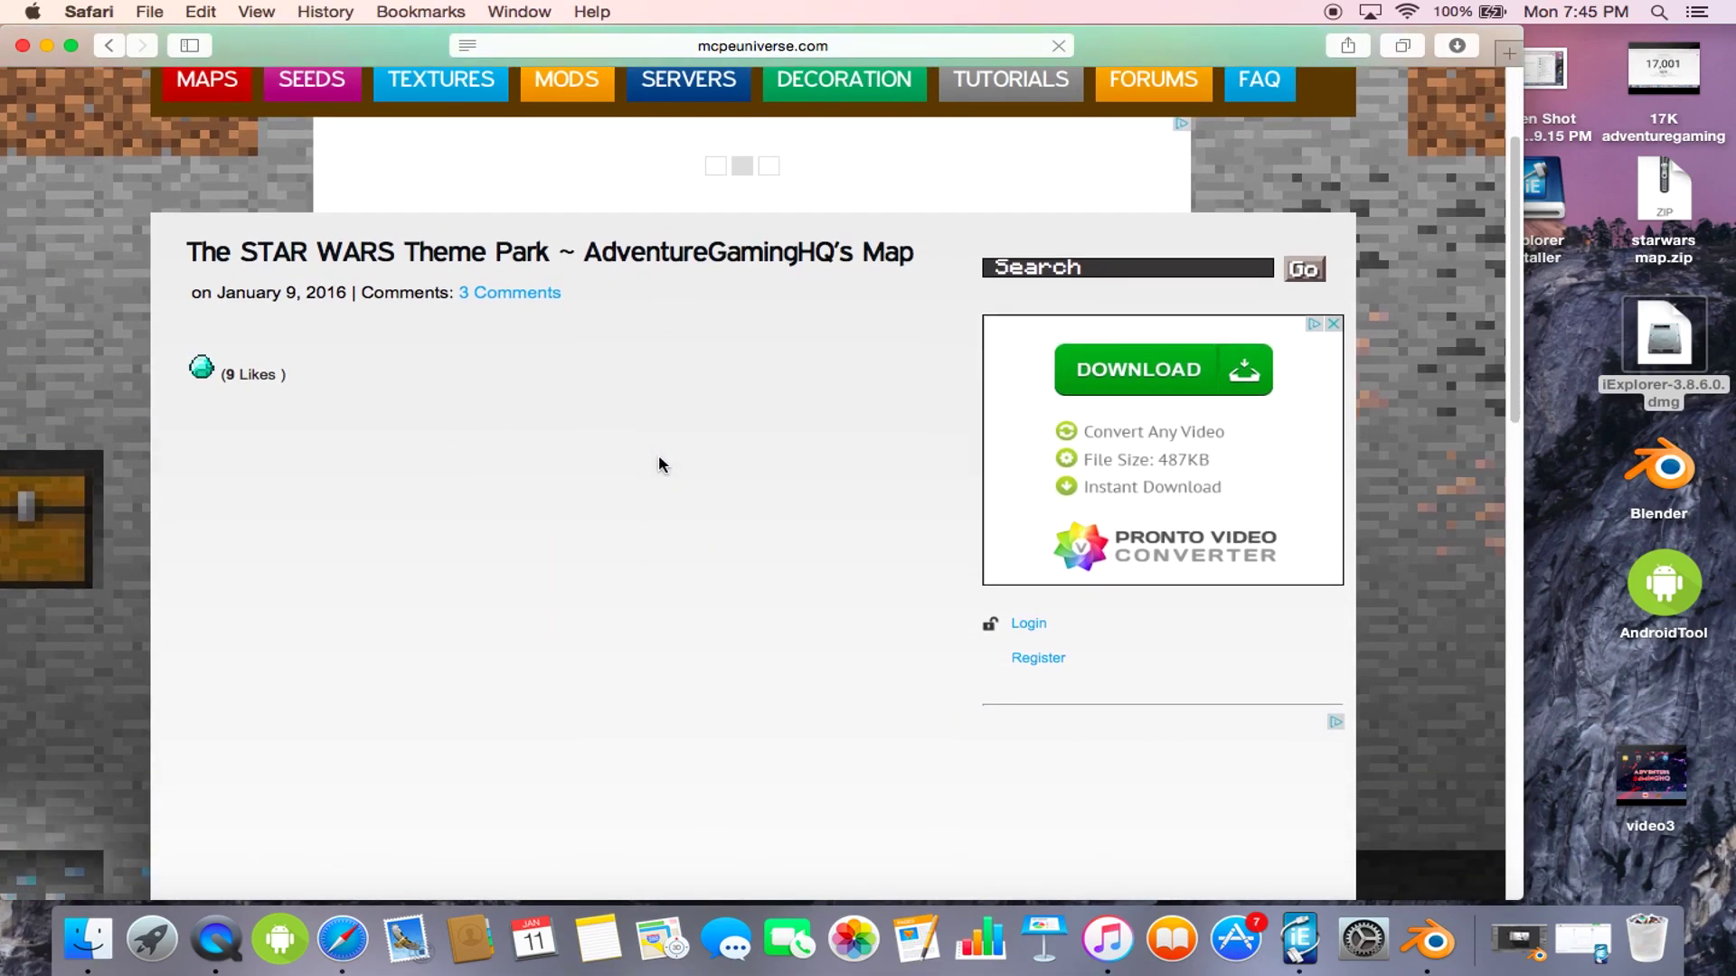
scroll(657, 455, "down", 3)
scroll(658, 465, "down", 3)
scroll(659, 466, "down", 2)
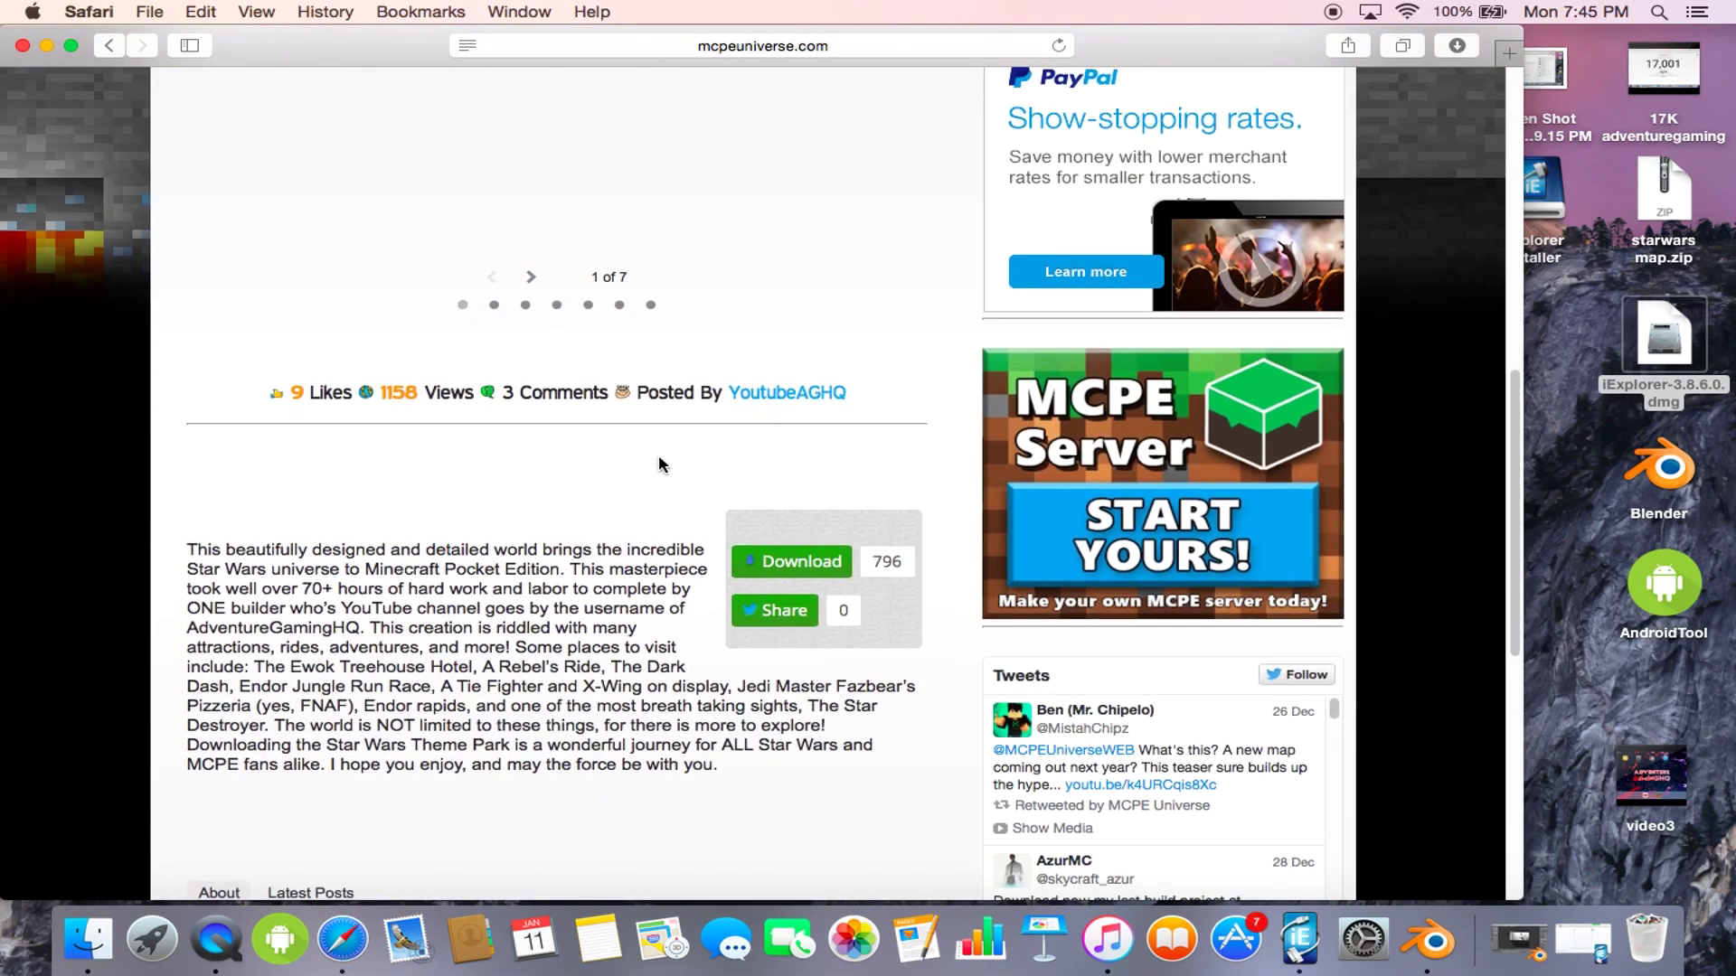
left_click(772, 565)
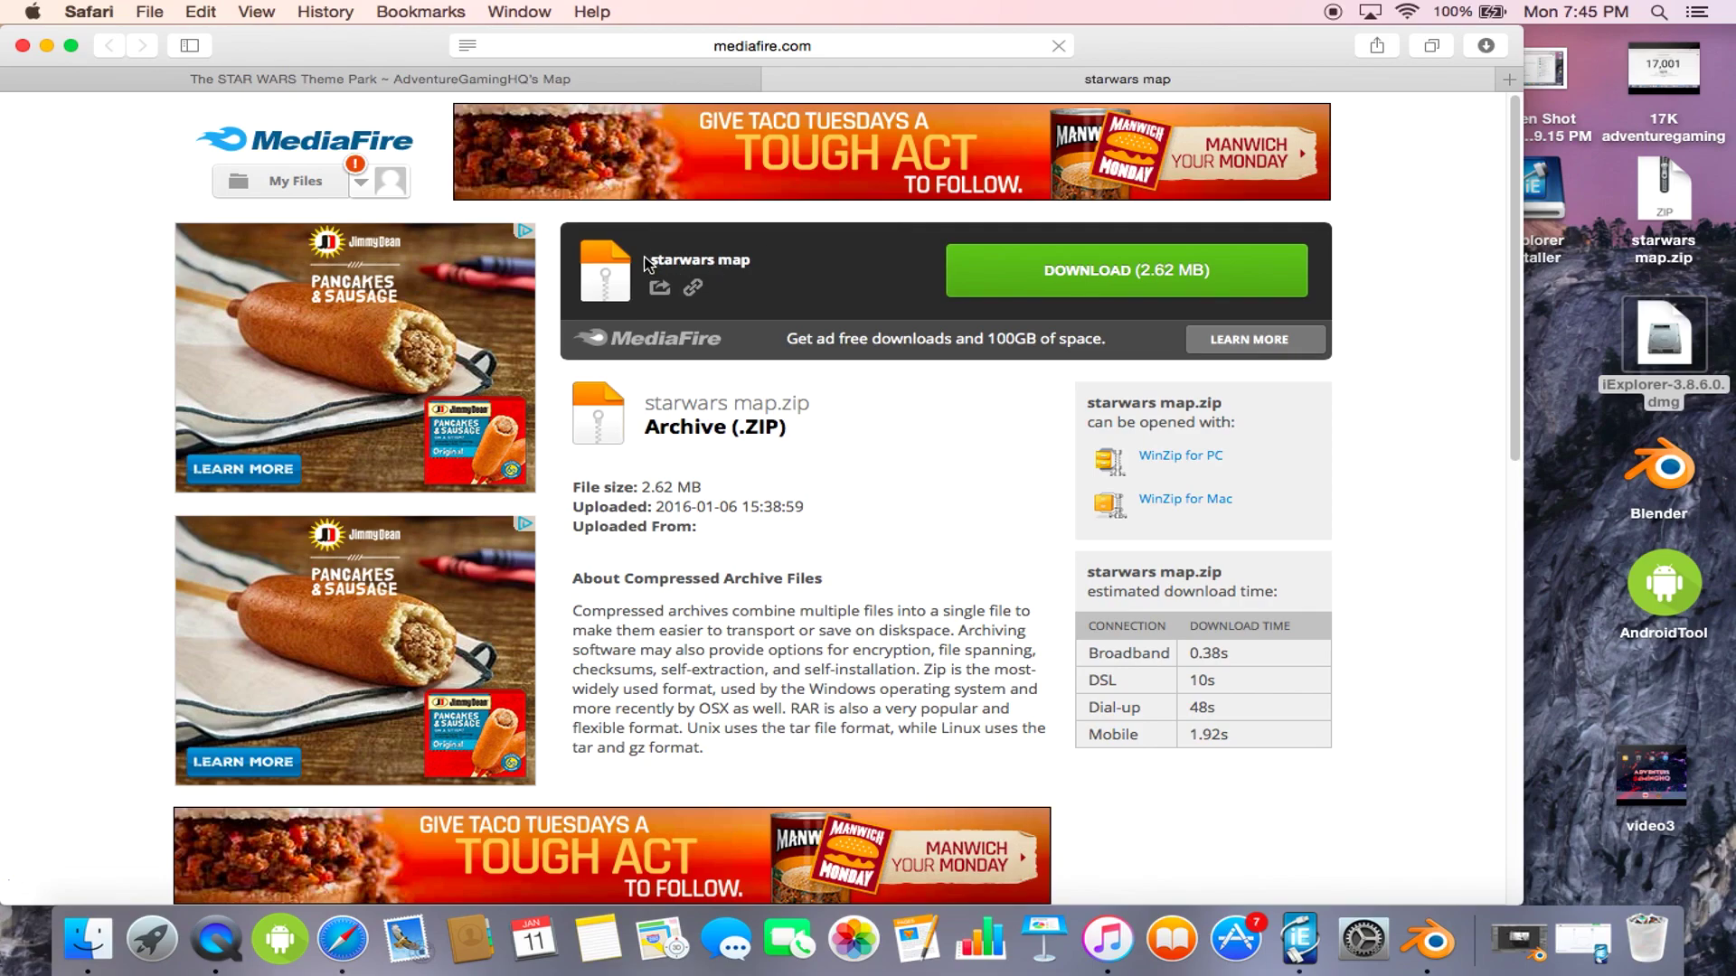
Step: Start the starwars map.zip download on MediaFire and shrink the Safari window
left_click(1118, 272)
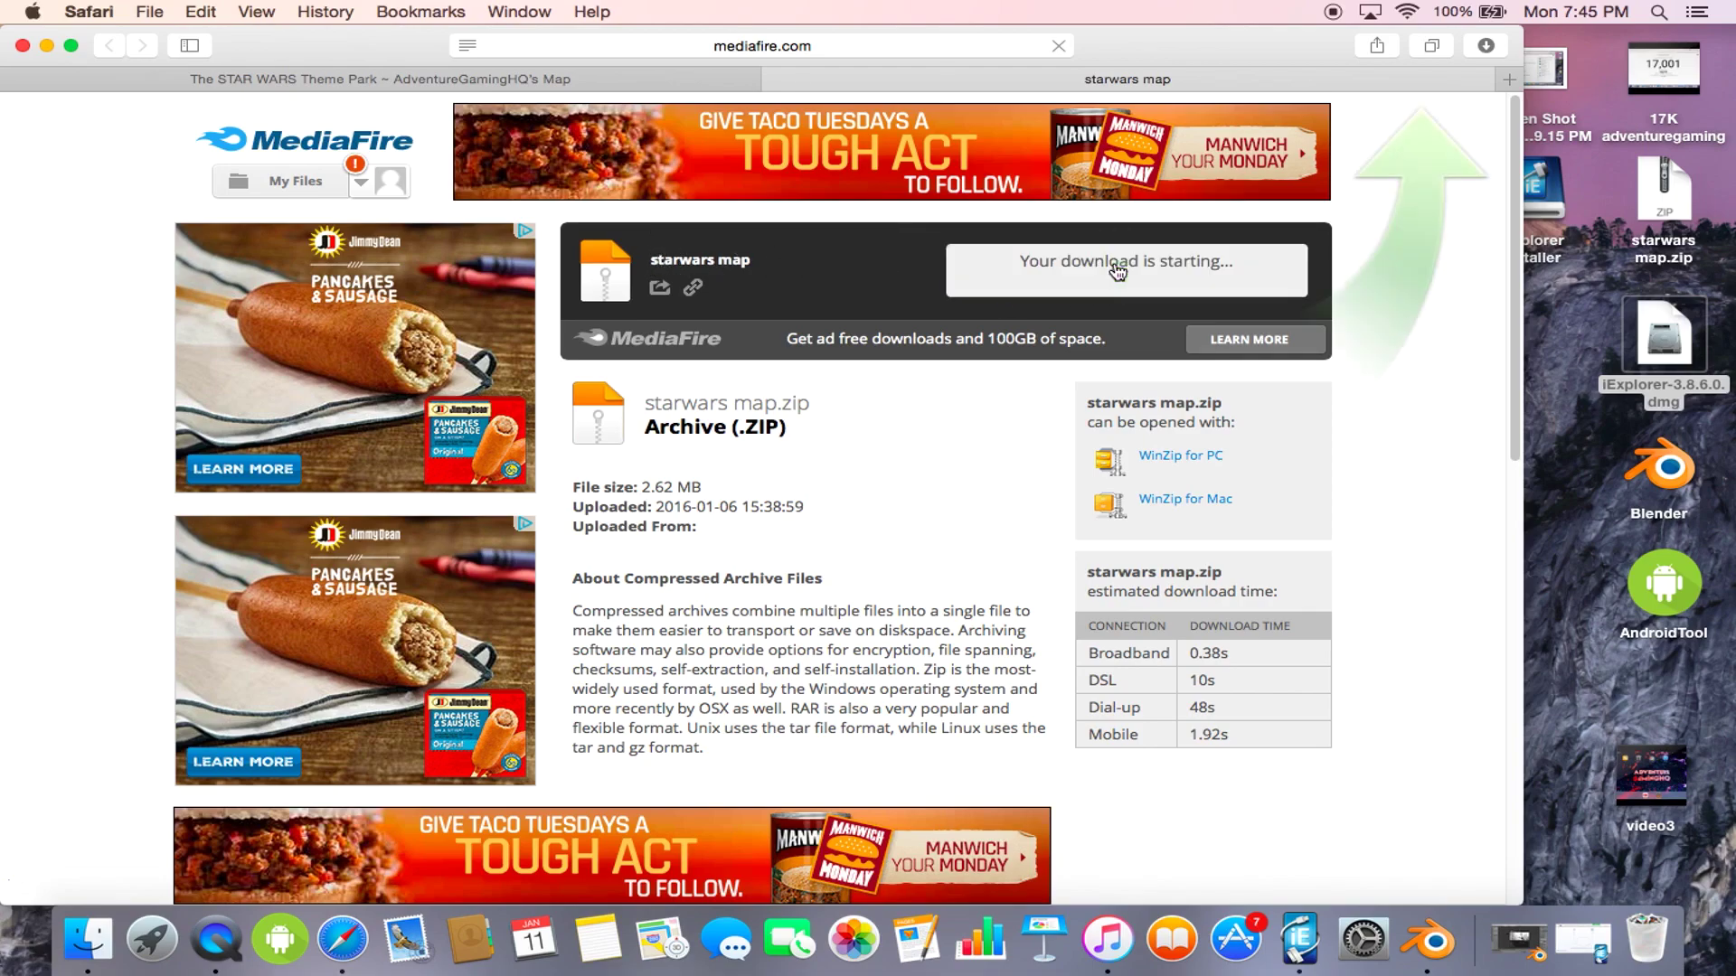
left_click(1537, 41)
left_click(1511, 34)
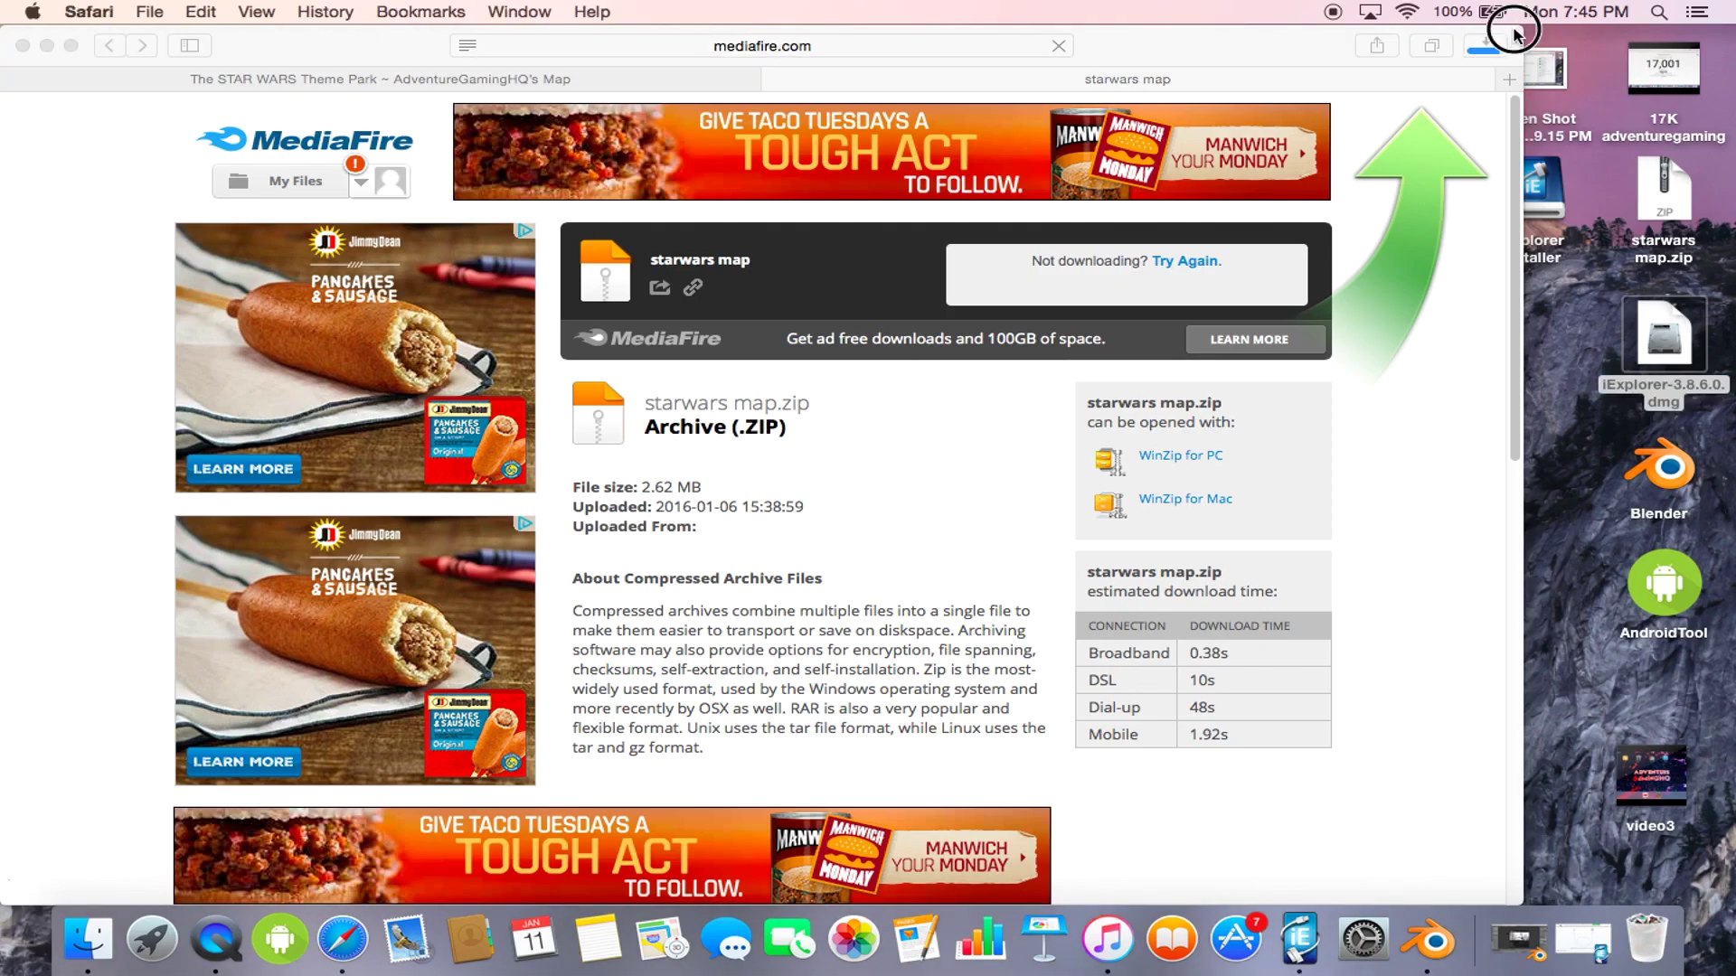
left_click_drag(1495, 40, 1124, 217)
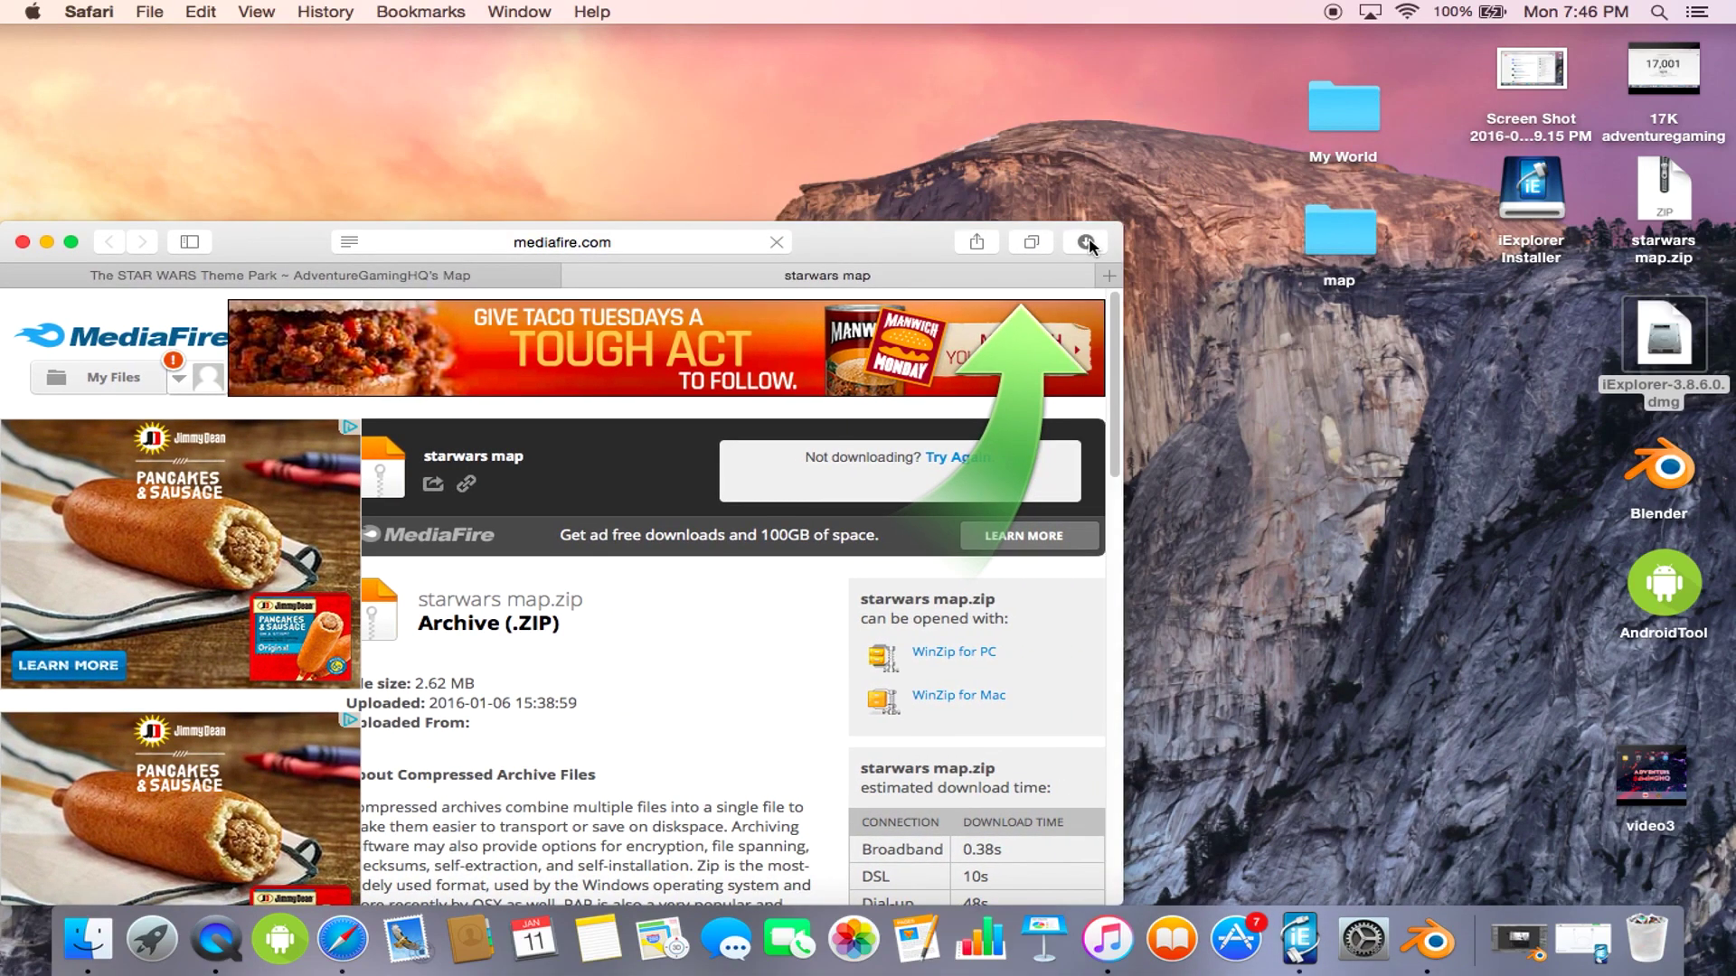
Step: Drag the My World folder from Downloads onto the desktop and close Safari
left_click(1086, 241)
mouse_move(1041, 329)
left_mouse_down()
mouse_move(1234, 316)
mouse_move(1465, 341)
left_mouse_up()
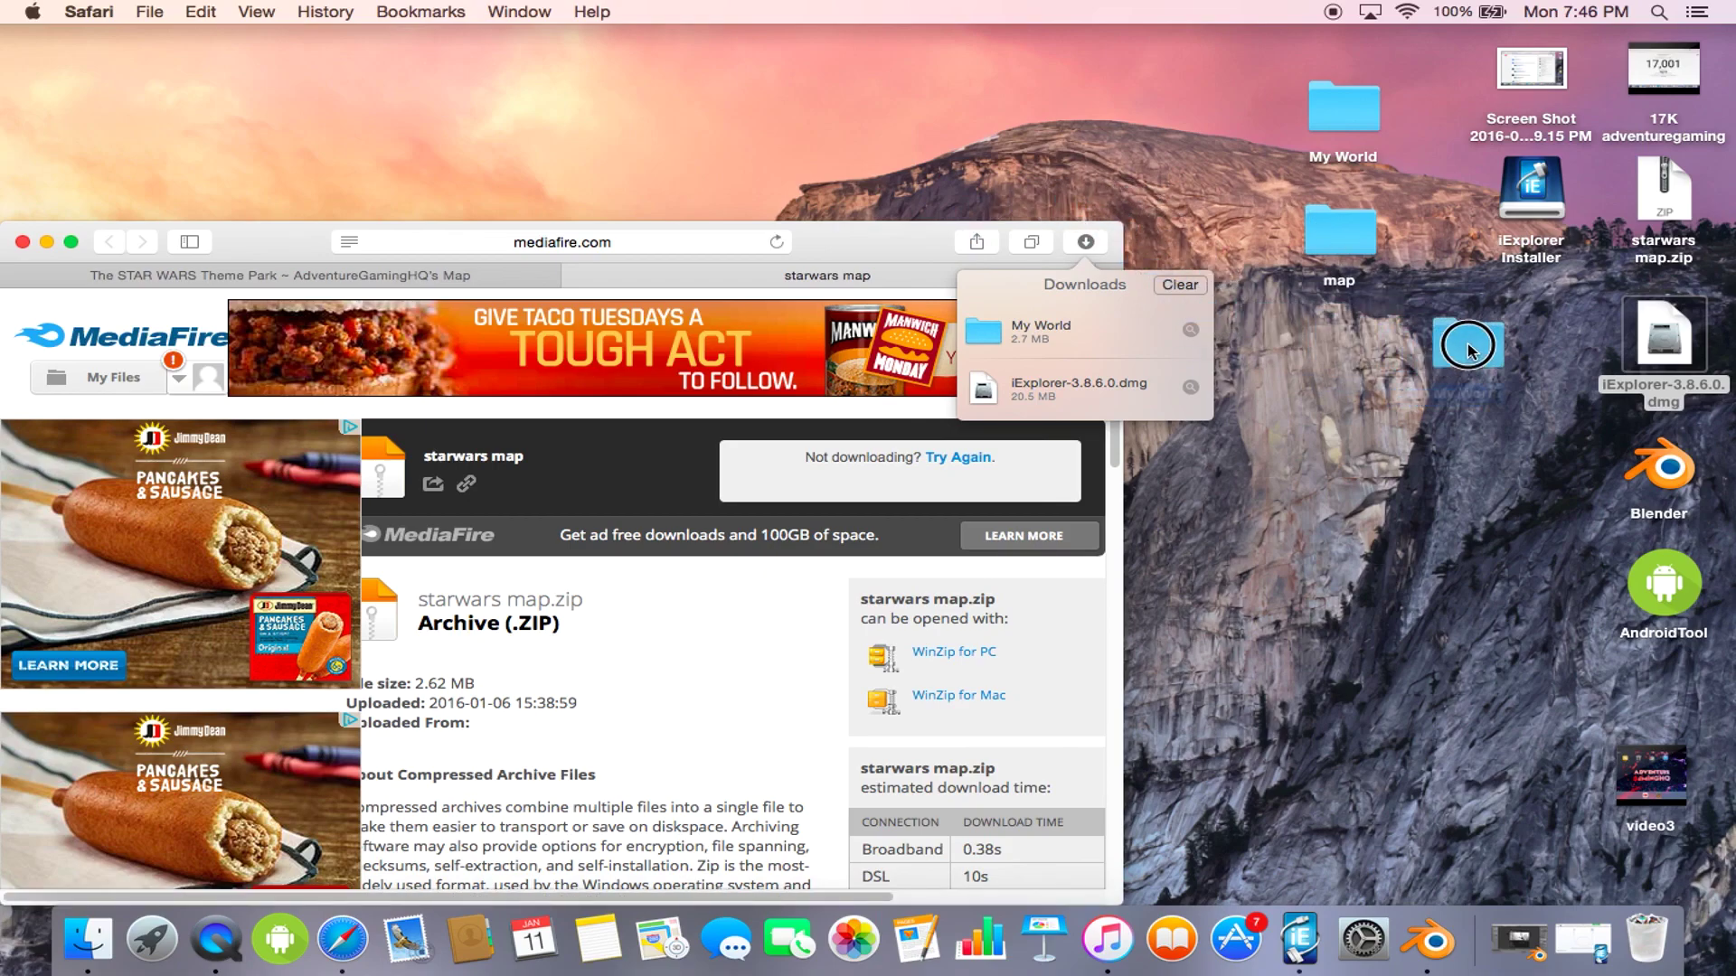
left_click(22, 242)
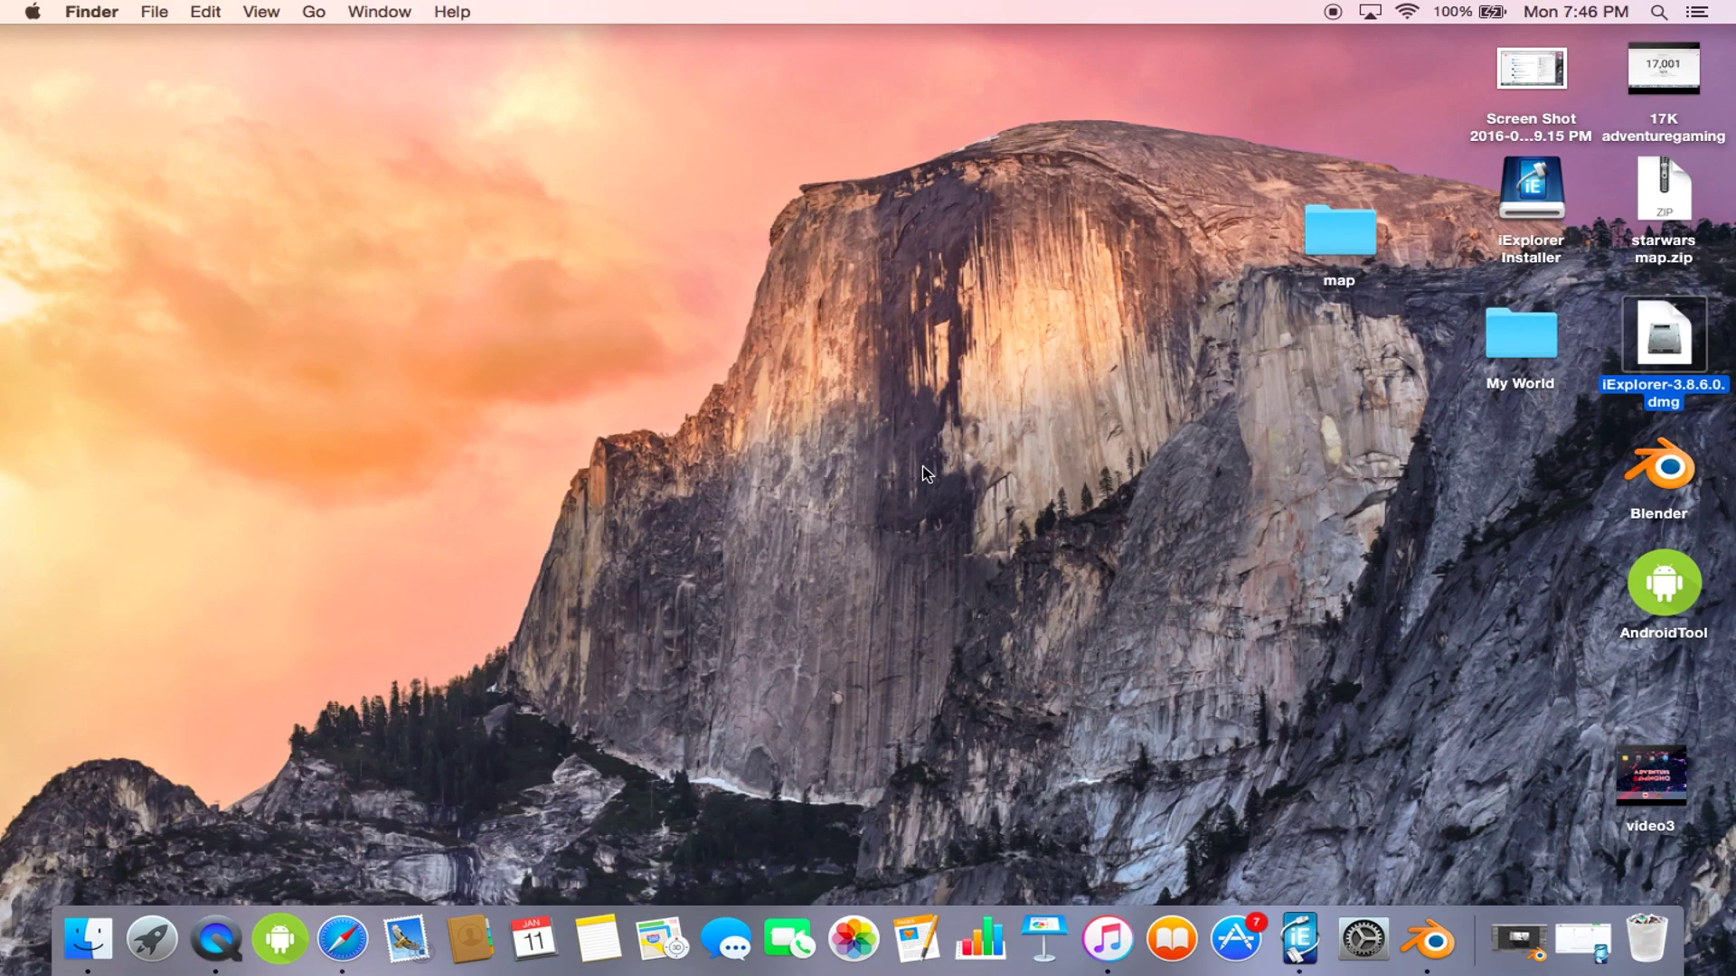
mouse_move(1520, 340)
left_mouse_down()
mouse_move(1102, 407)
mouse_move(842, 165)
mouse_move(1292, 246)
mouse_move(1352, 84)
left_mouse_up()
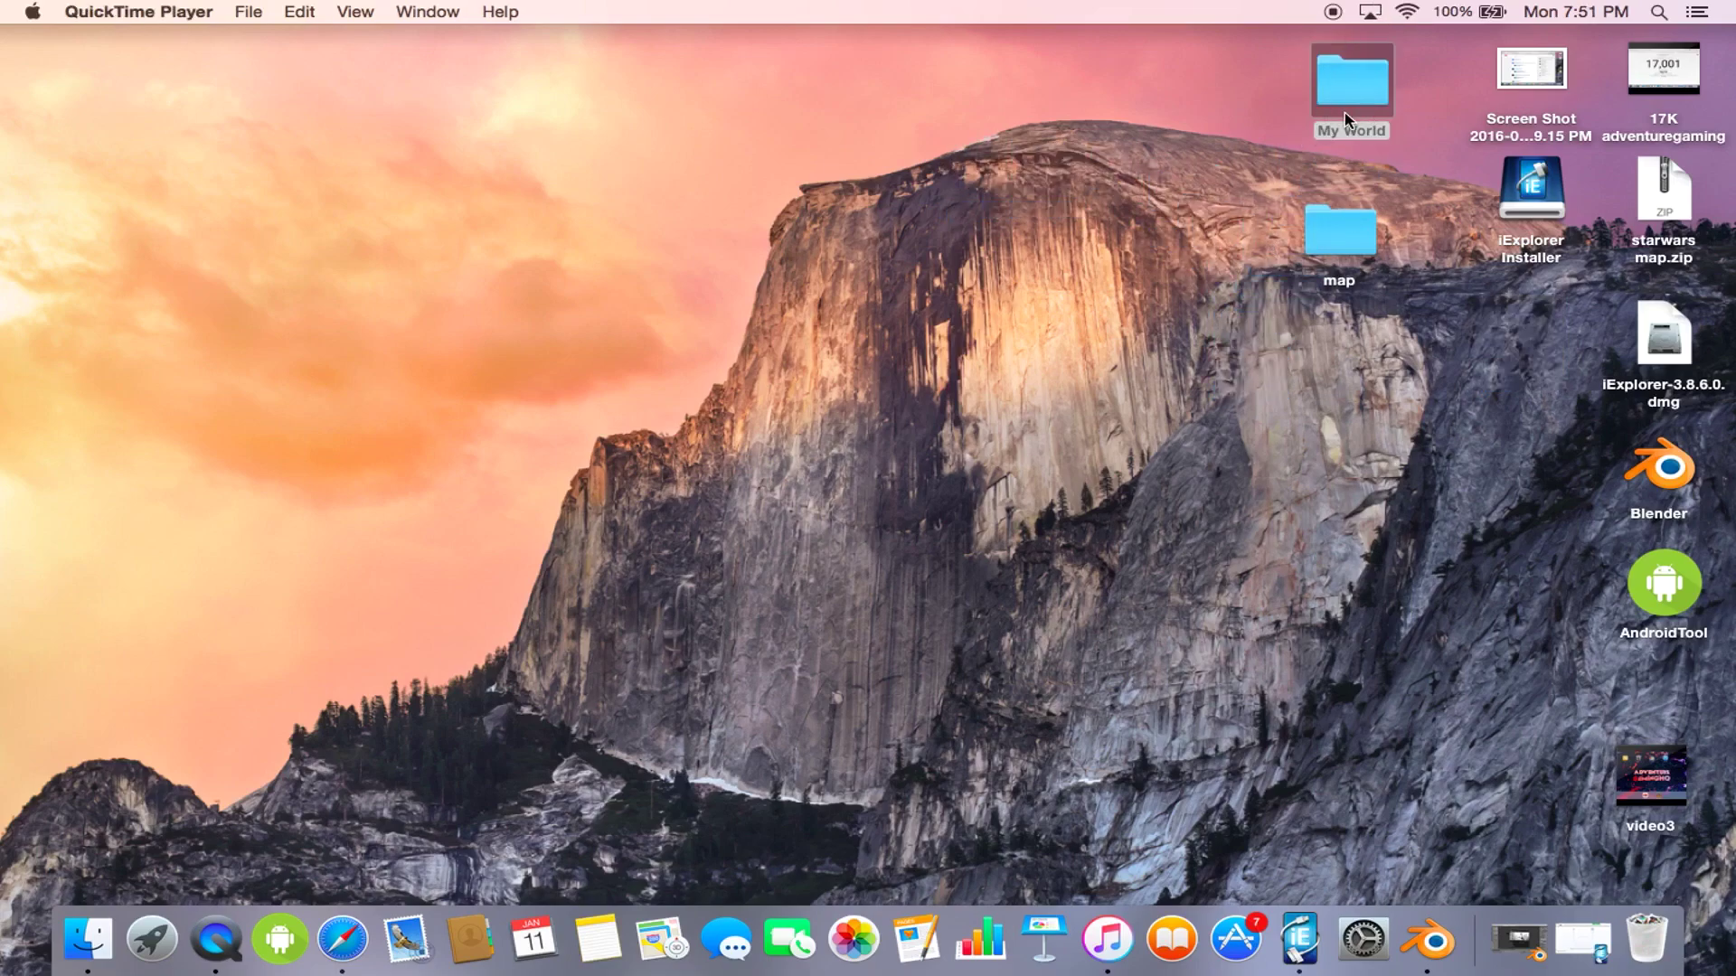
left_click(1299, 937)
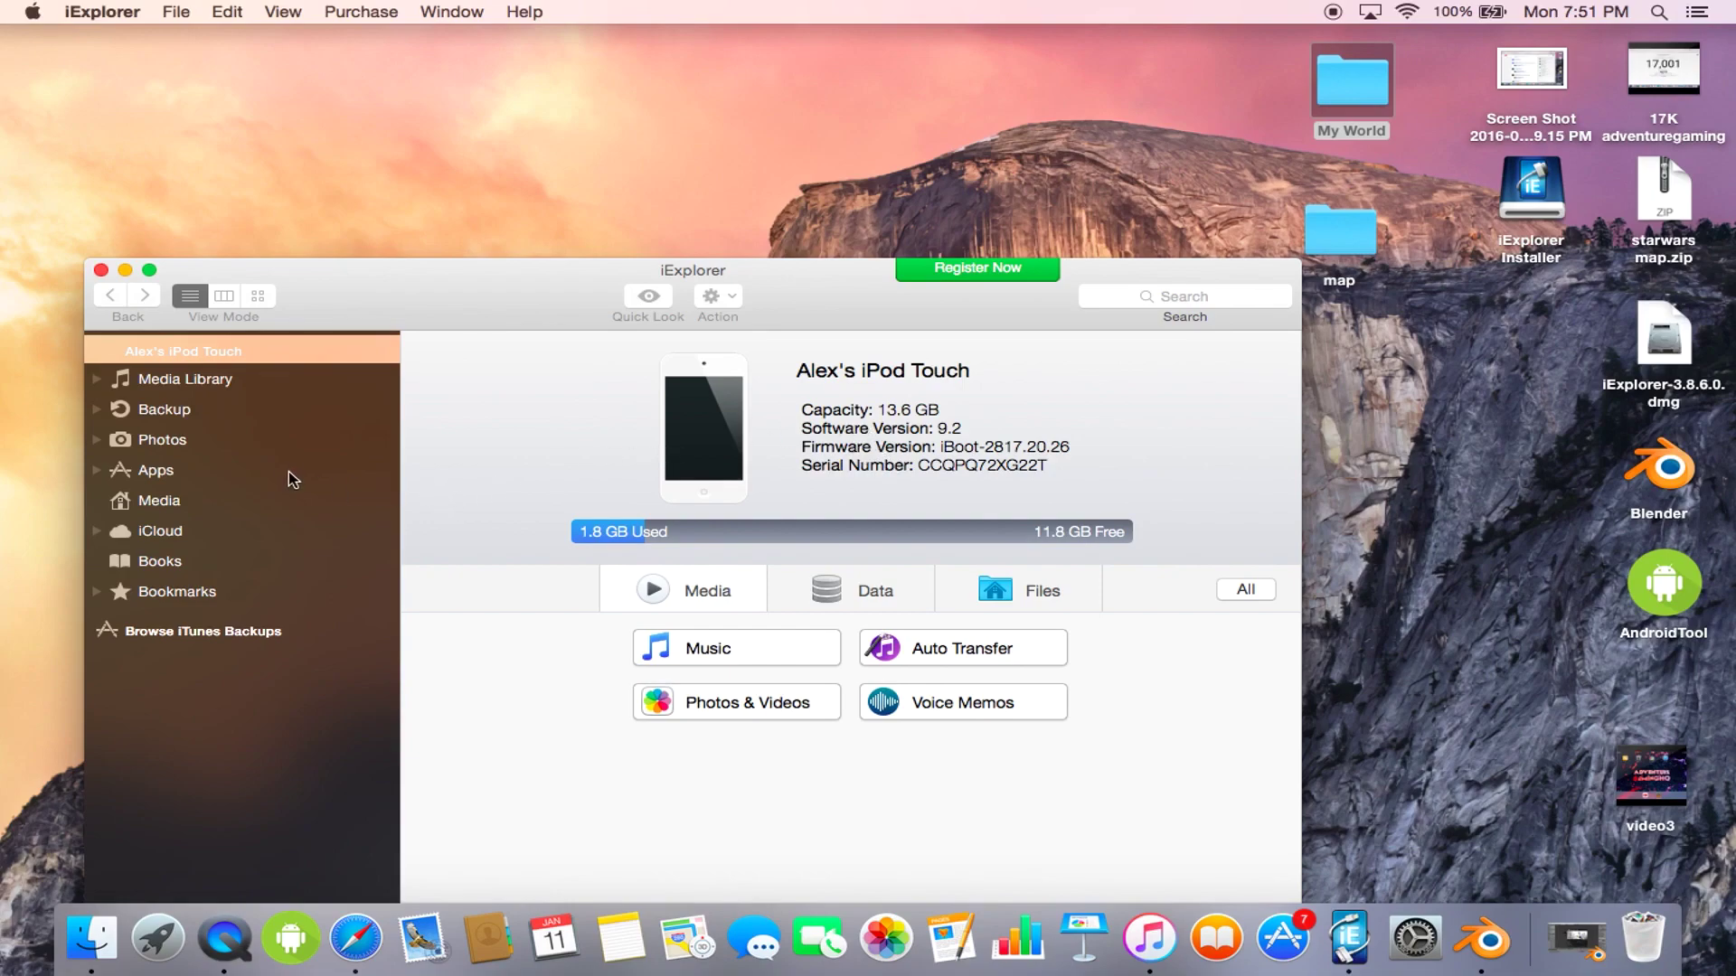
Step: Show the Apps section of Alex's iPod Touch, listing Minecraft PE
left_click(182, 471)
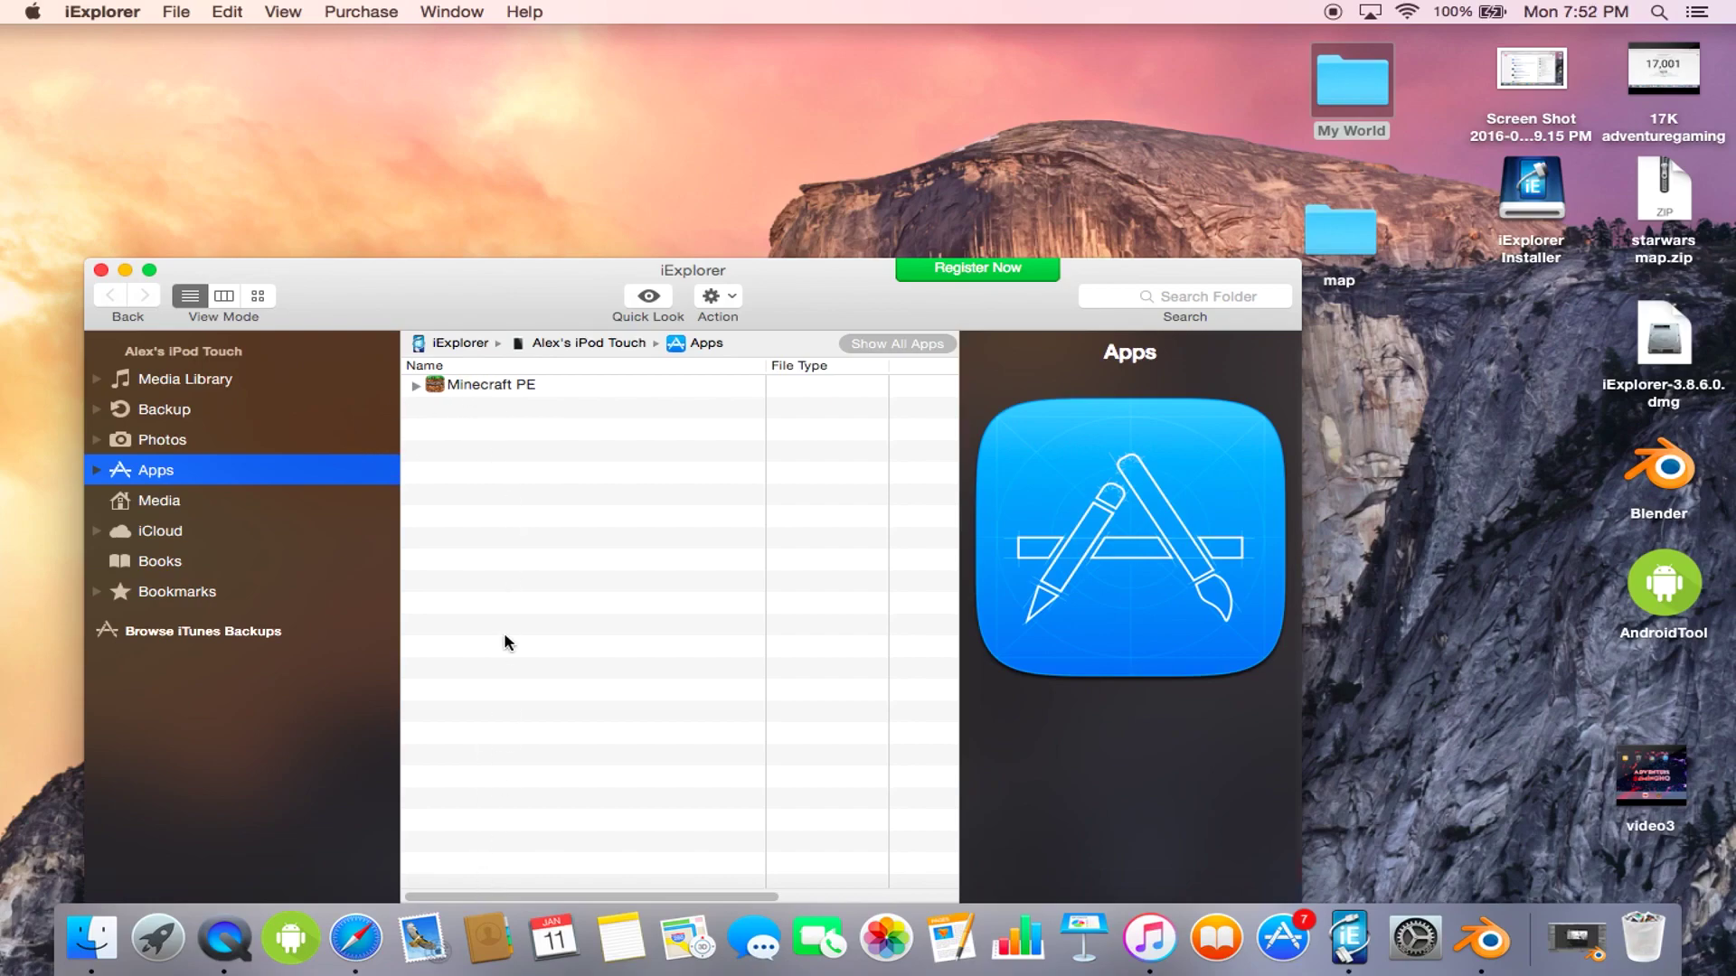
Step: Drill into Minecraft PE › games › com.mojang › minecraftWorlds on the iPod
double_click(450, 392)
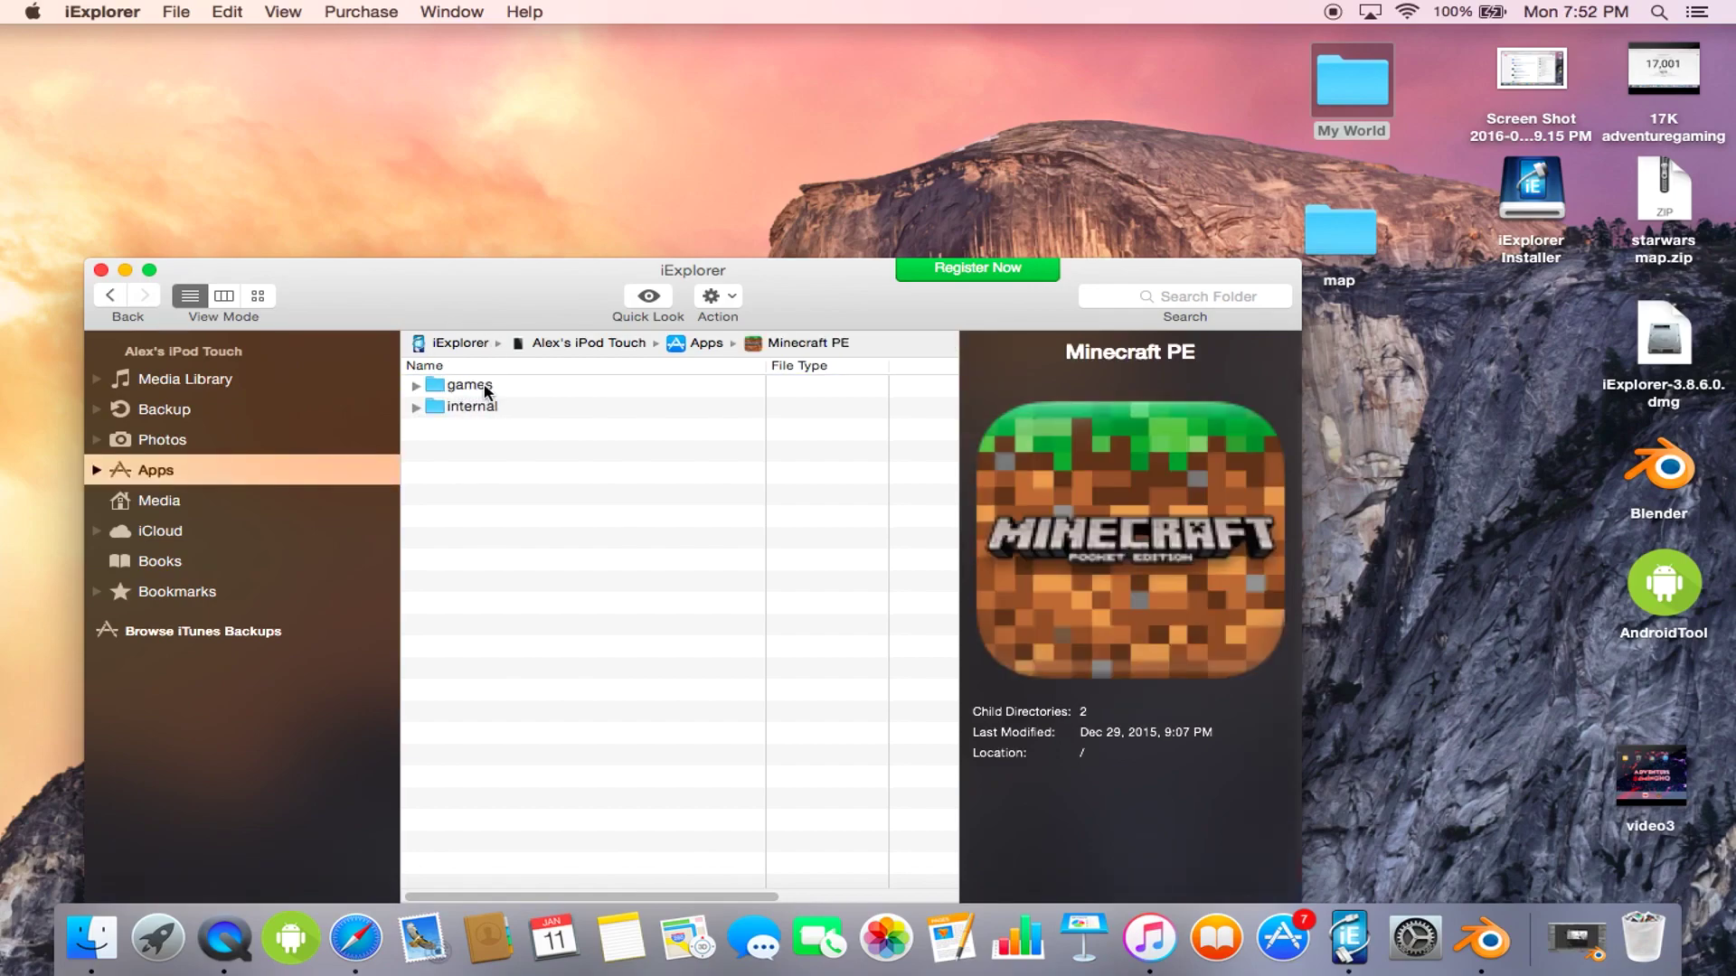
double_click(469, 386)
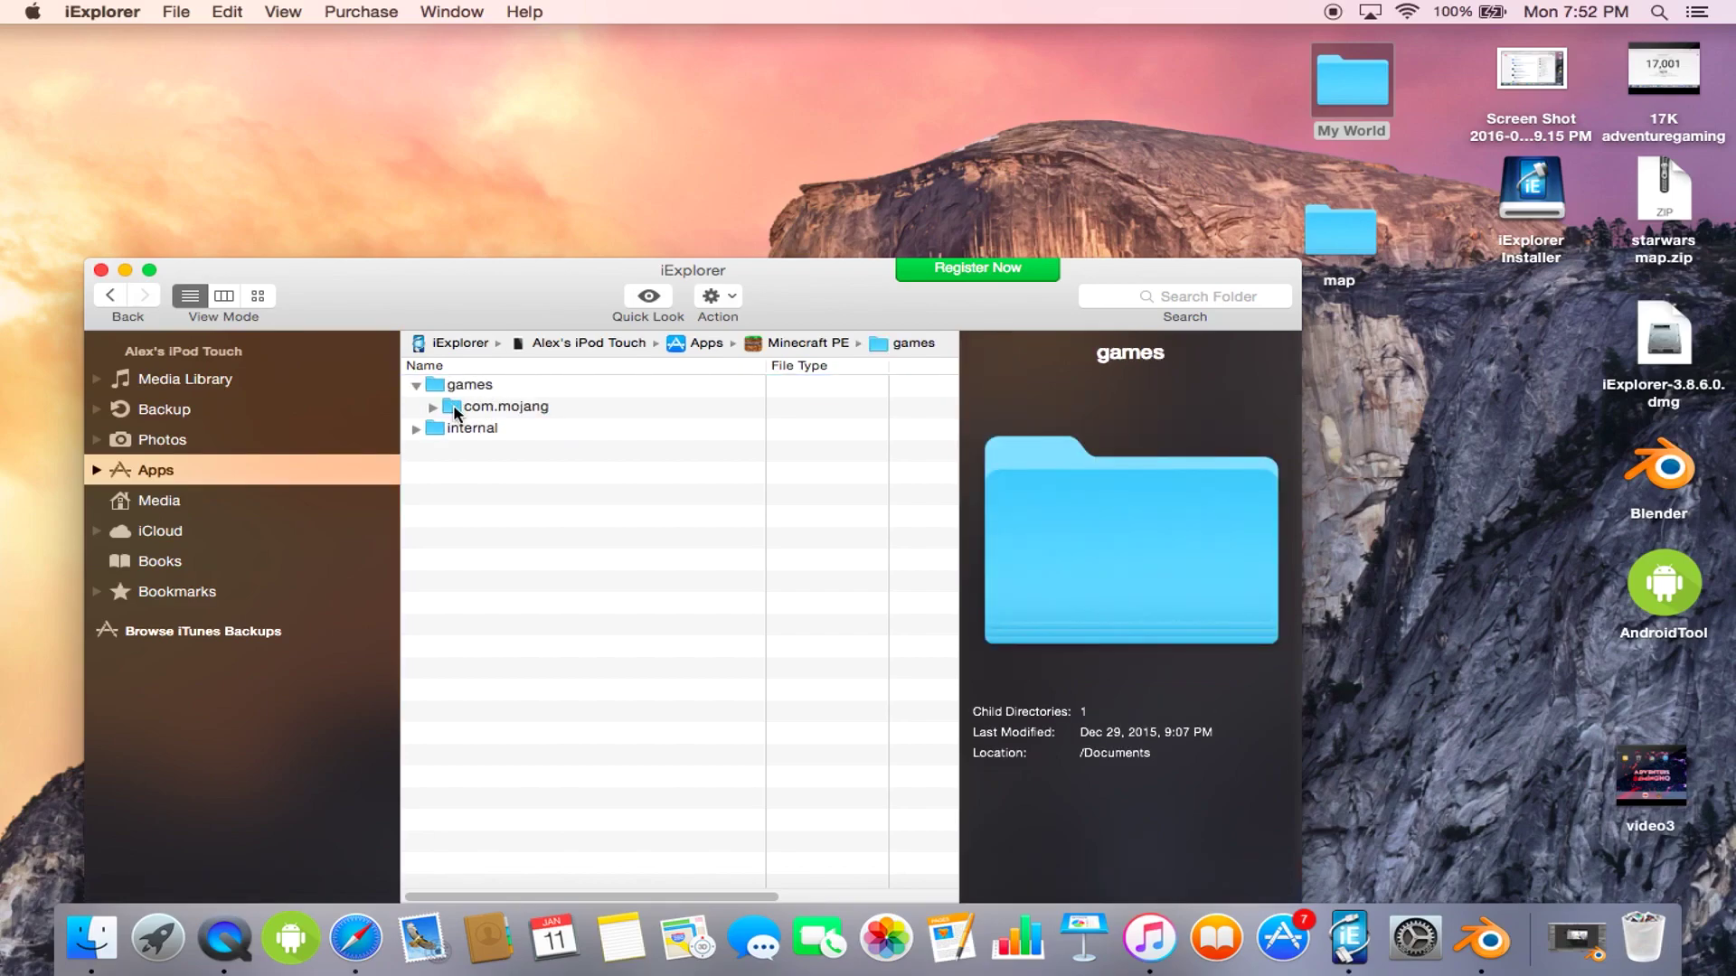
double_click(456, 408)
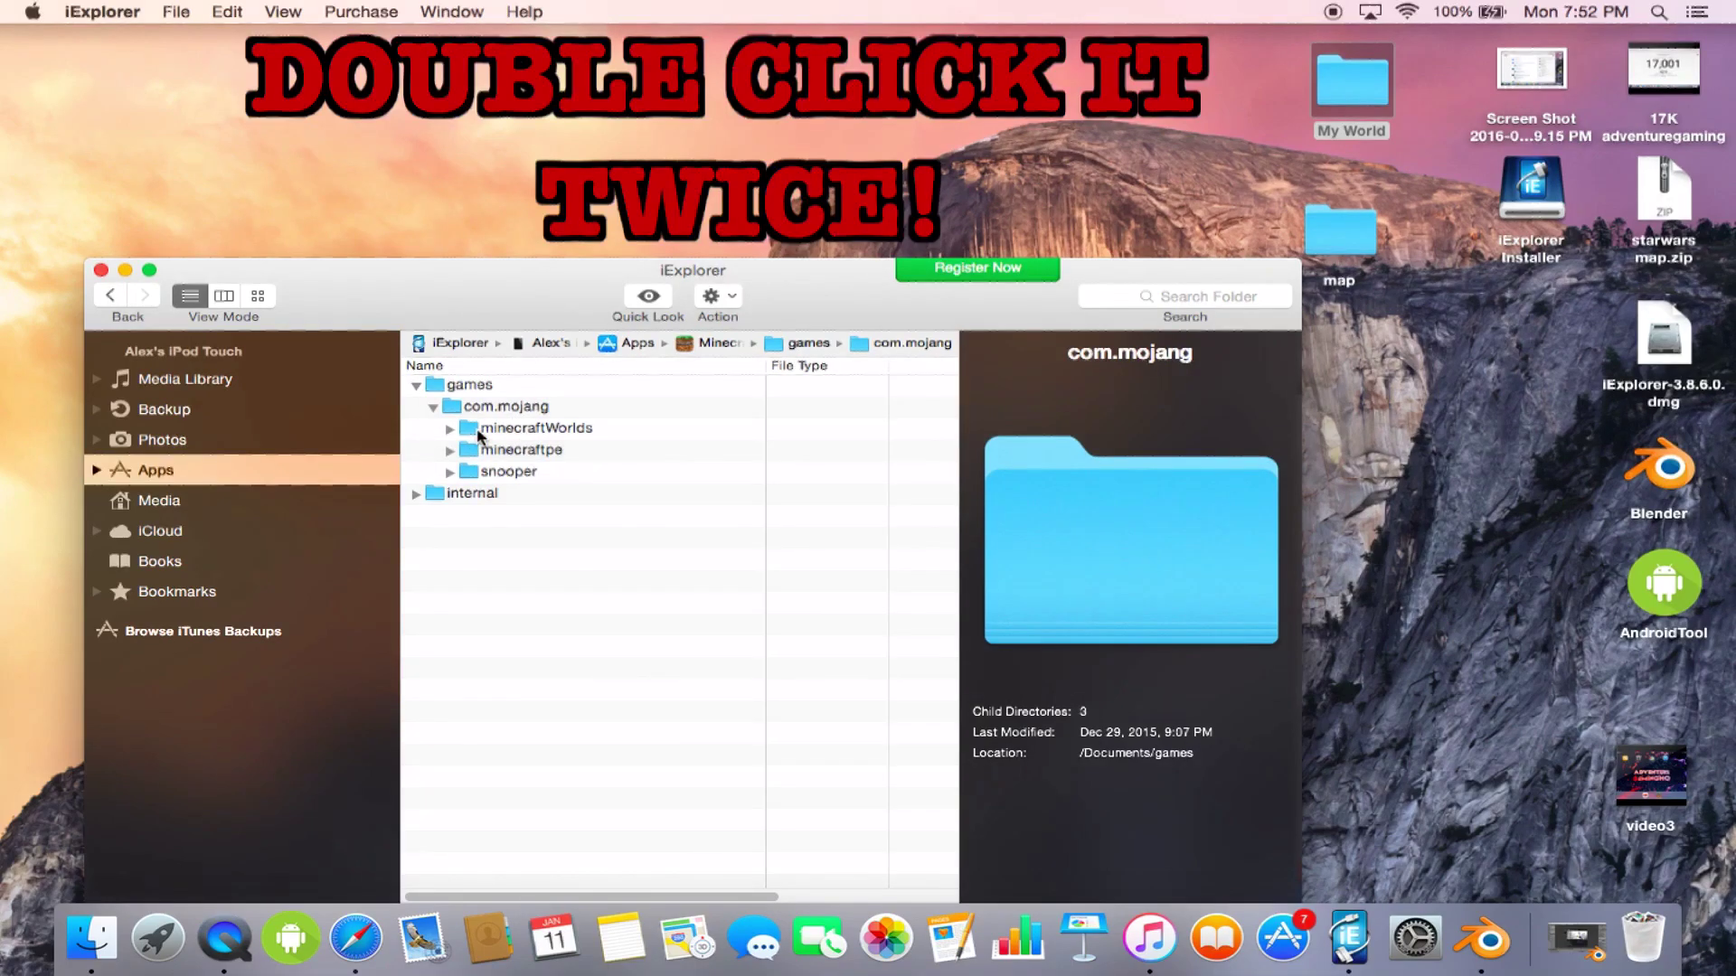
double_click(478, 431)
double_click(479, 432)
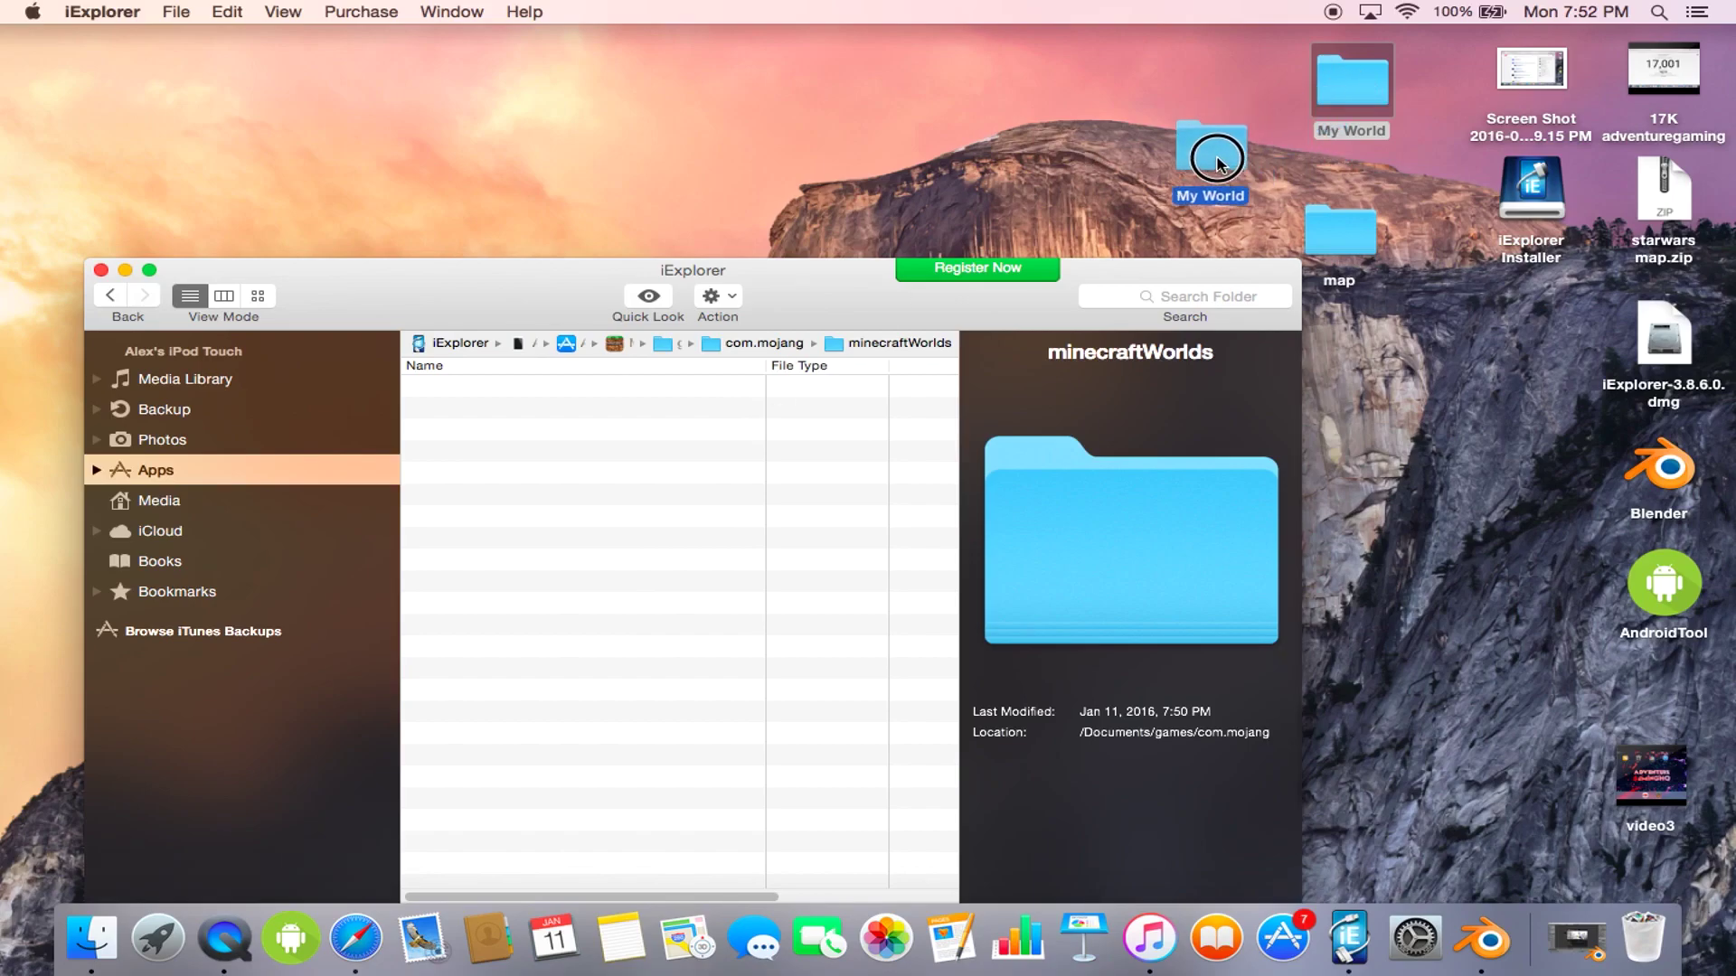
Step: Drag the desktop My World folder into the iPod's minecraftWorlds file list
left_click_drag(1022, 250, 677, 431)
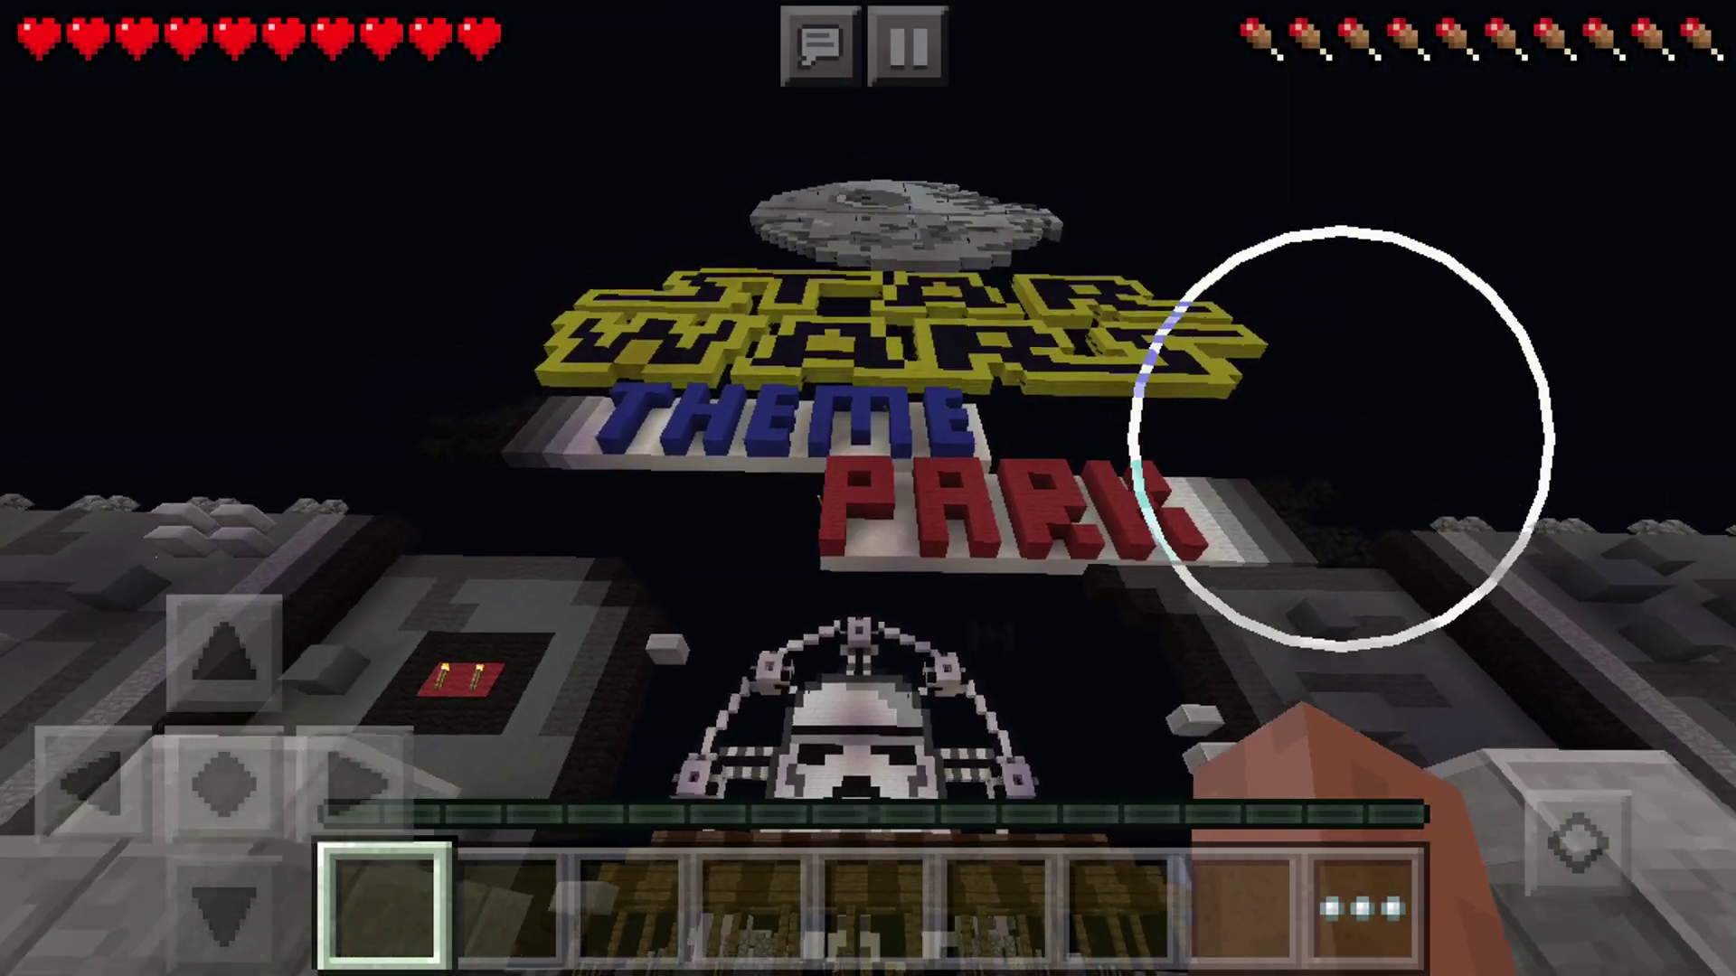
Step: Pan across the Theme Park sign, stone bridge, glass block and trees to the stone tower and arena
left_click_drag(1357, 425, 1347, 500)
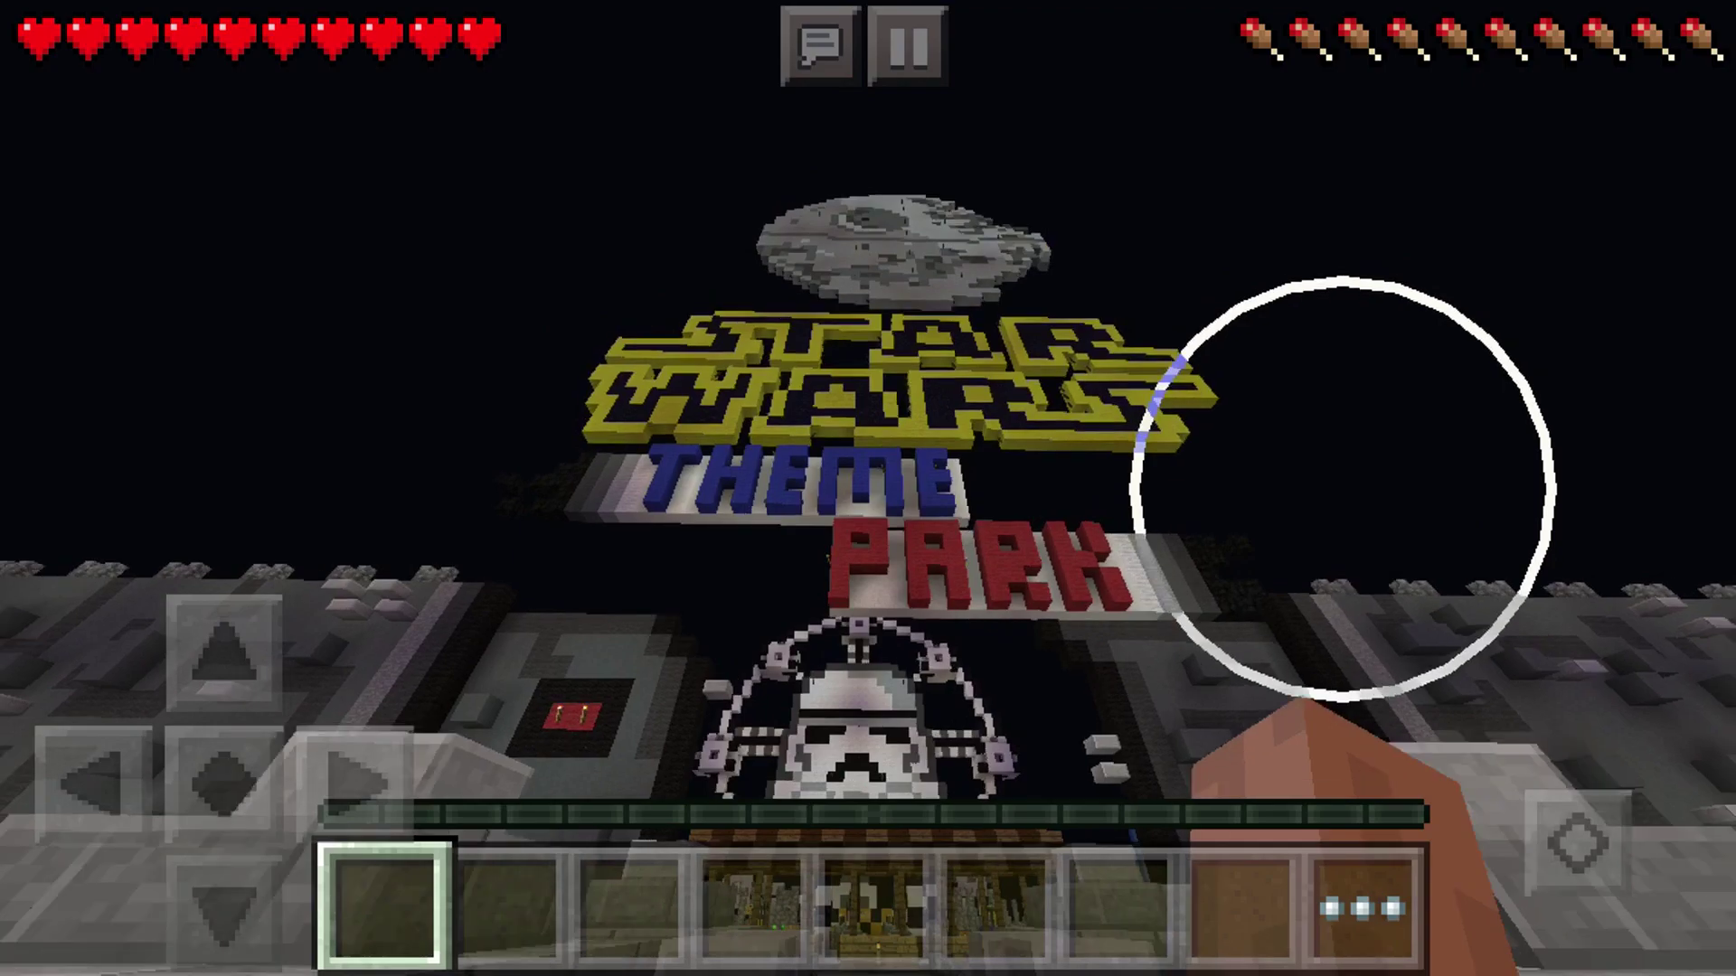
left_click_drag(1162, 523, 1532, 672)
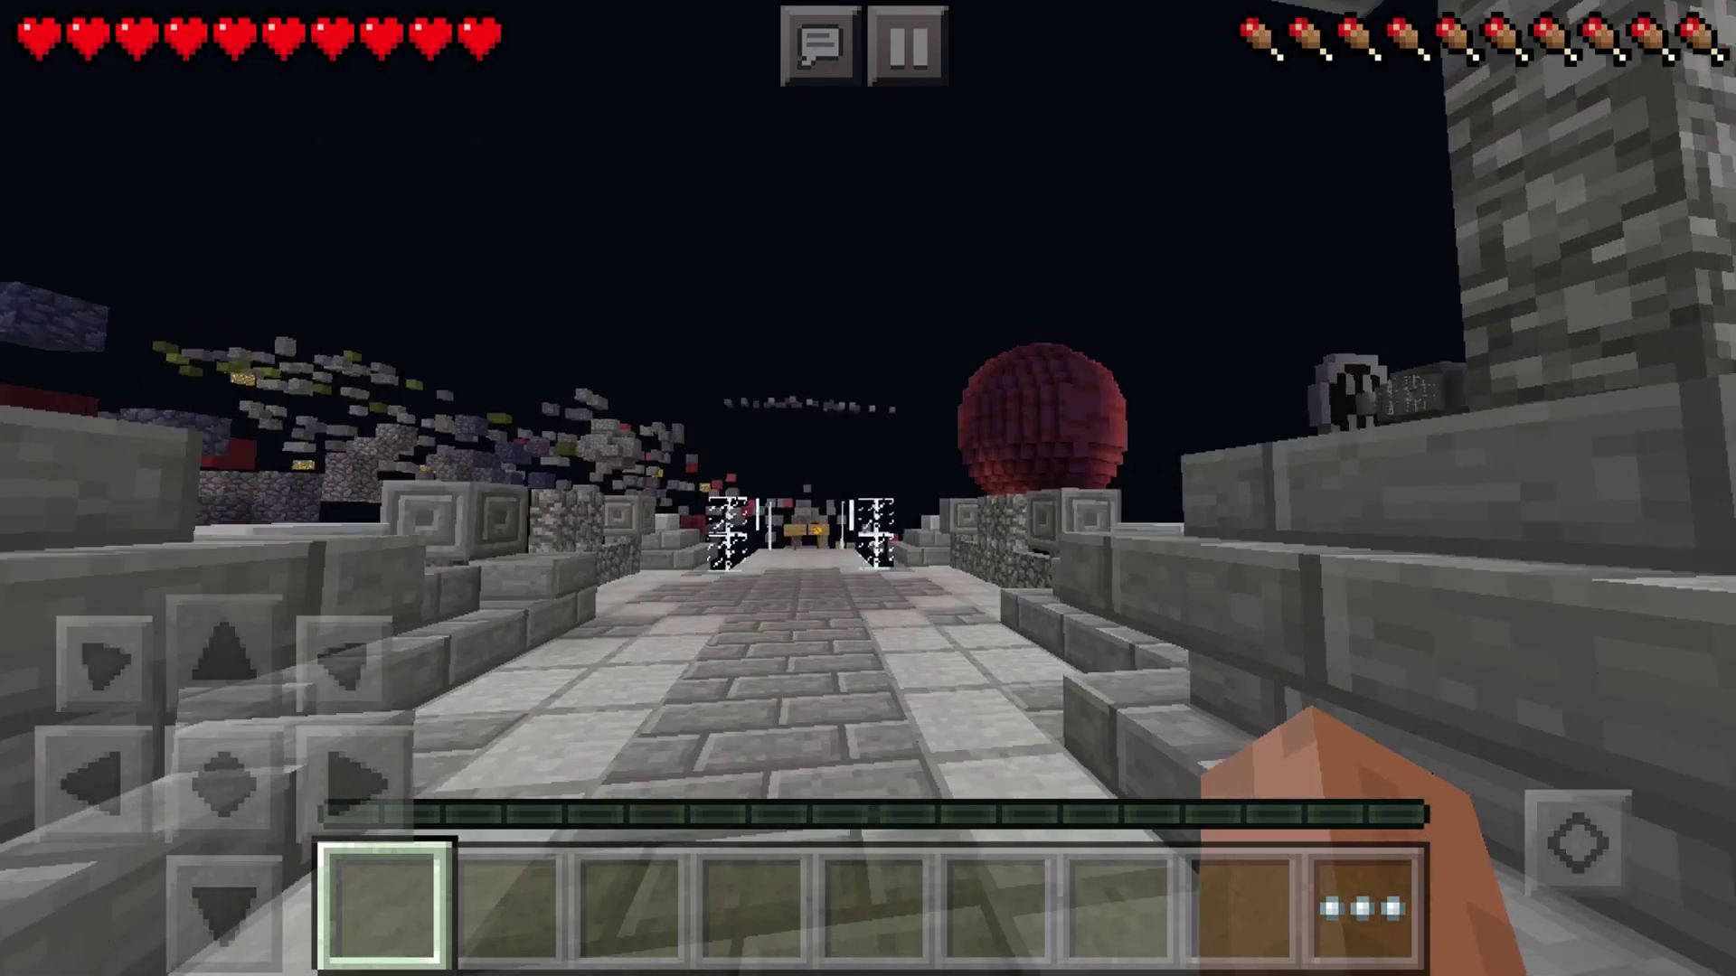
mouse_move(1279, 466)
left_mouse_down()
mouse_move(1249, 536)
mouse_move(1356, 467)
left_mouse_up()
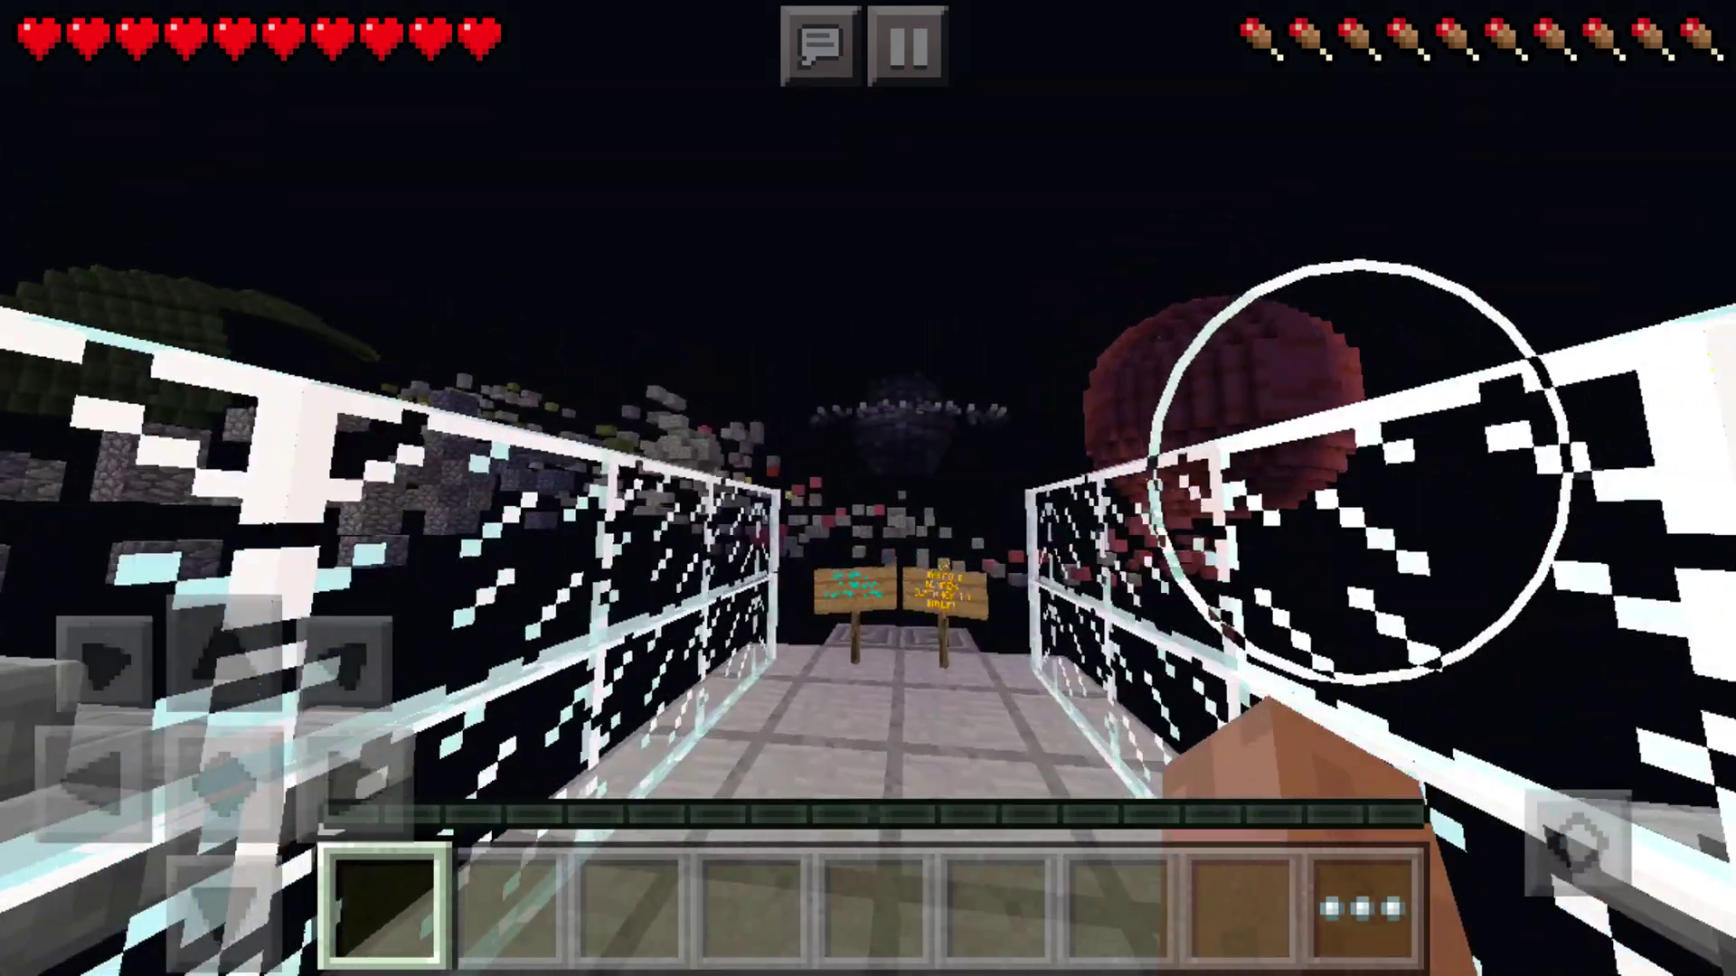
left_click_drag(1356, 468, 1279, 524)
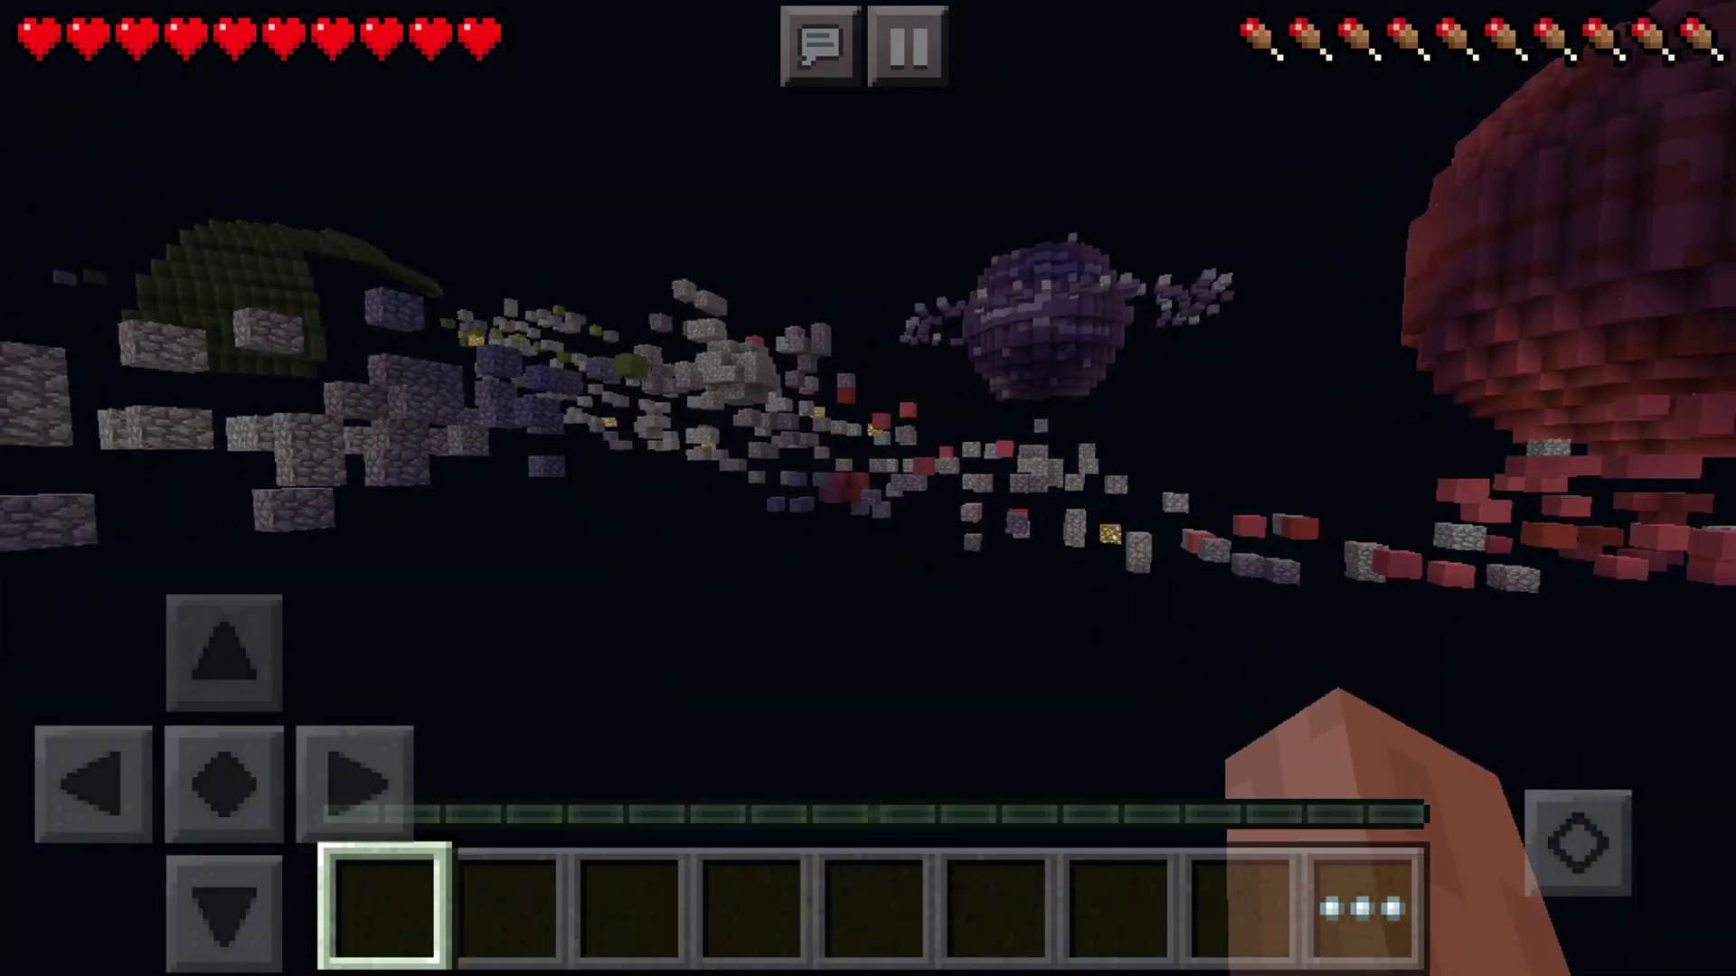
left_click_drag(813, 543, 1136, 543)
left_click_drag(497, 774, 495, 801)
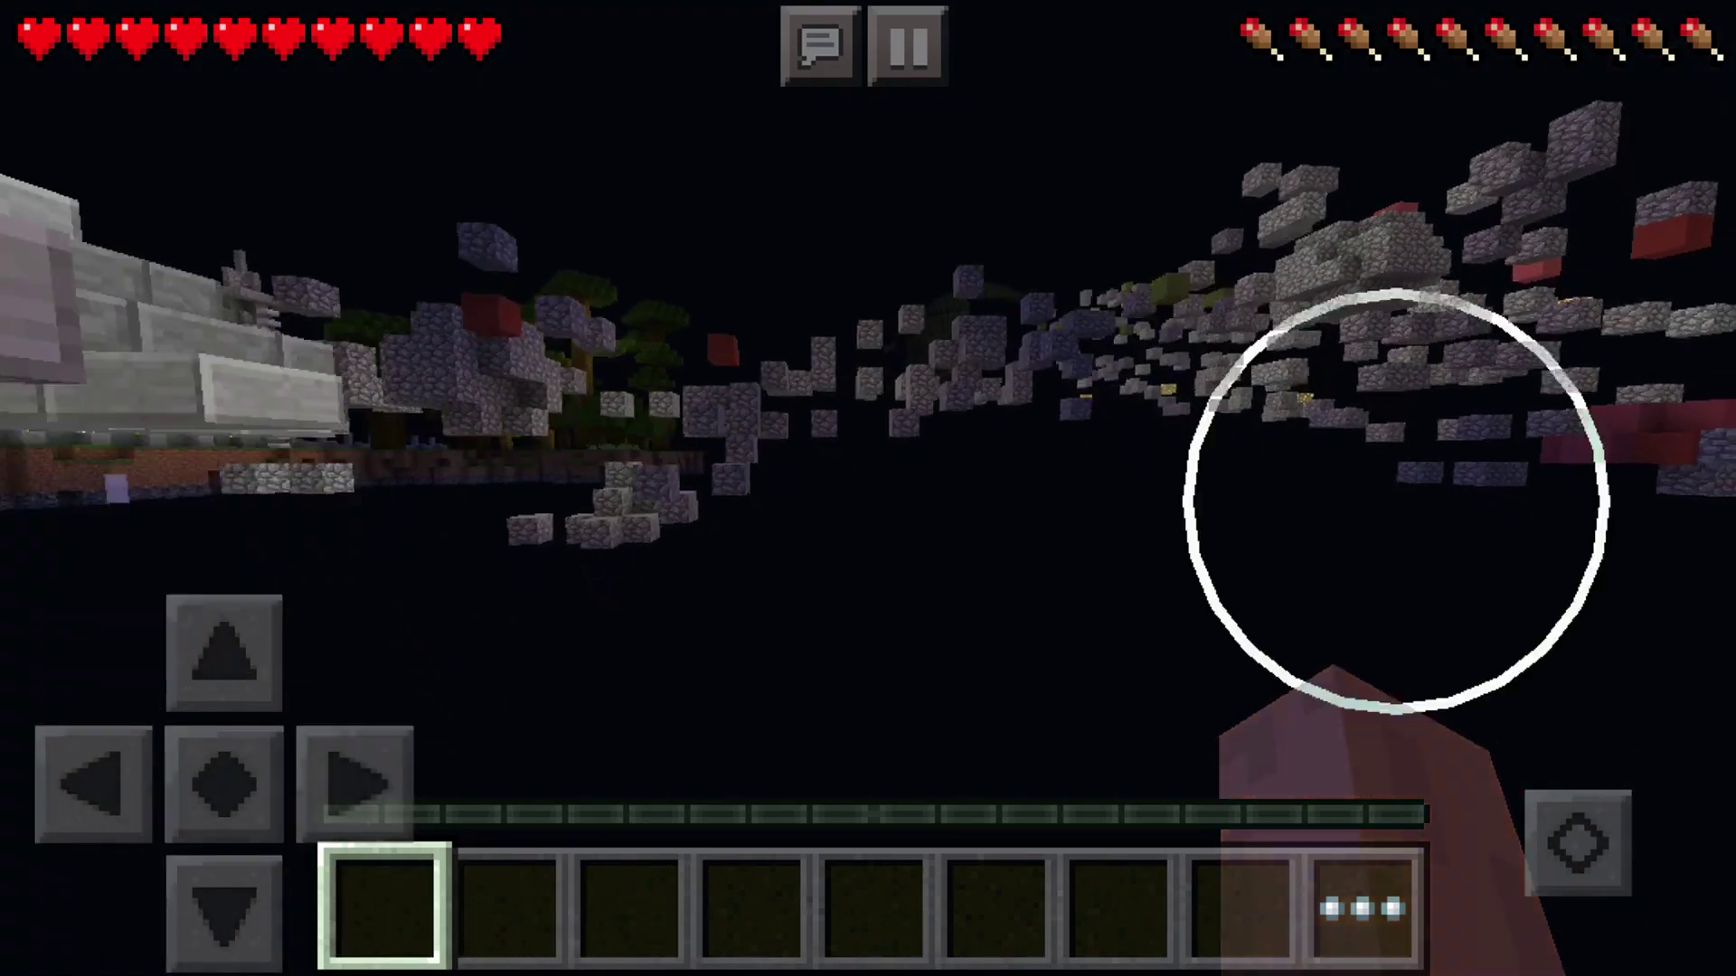
left_click_drag(1375, 503, 1491, 407)
left_click_drag(1356, 447, 1421, 396)
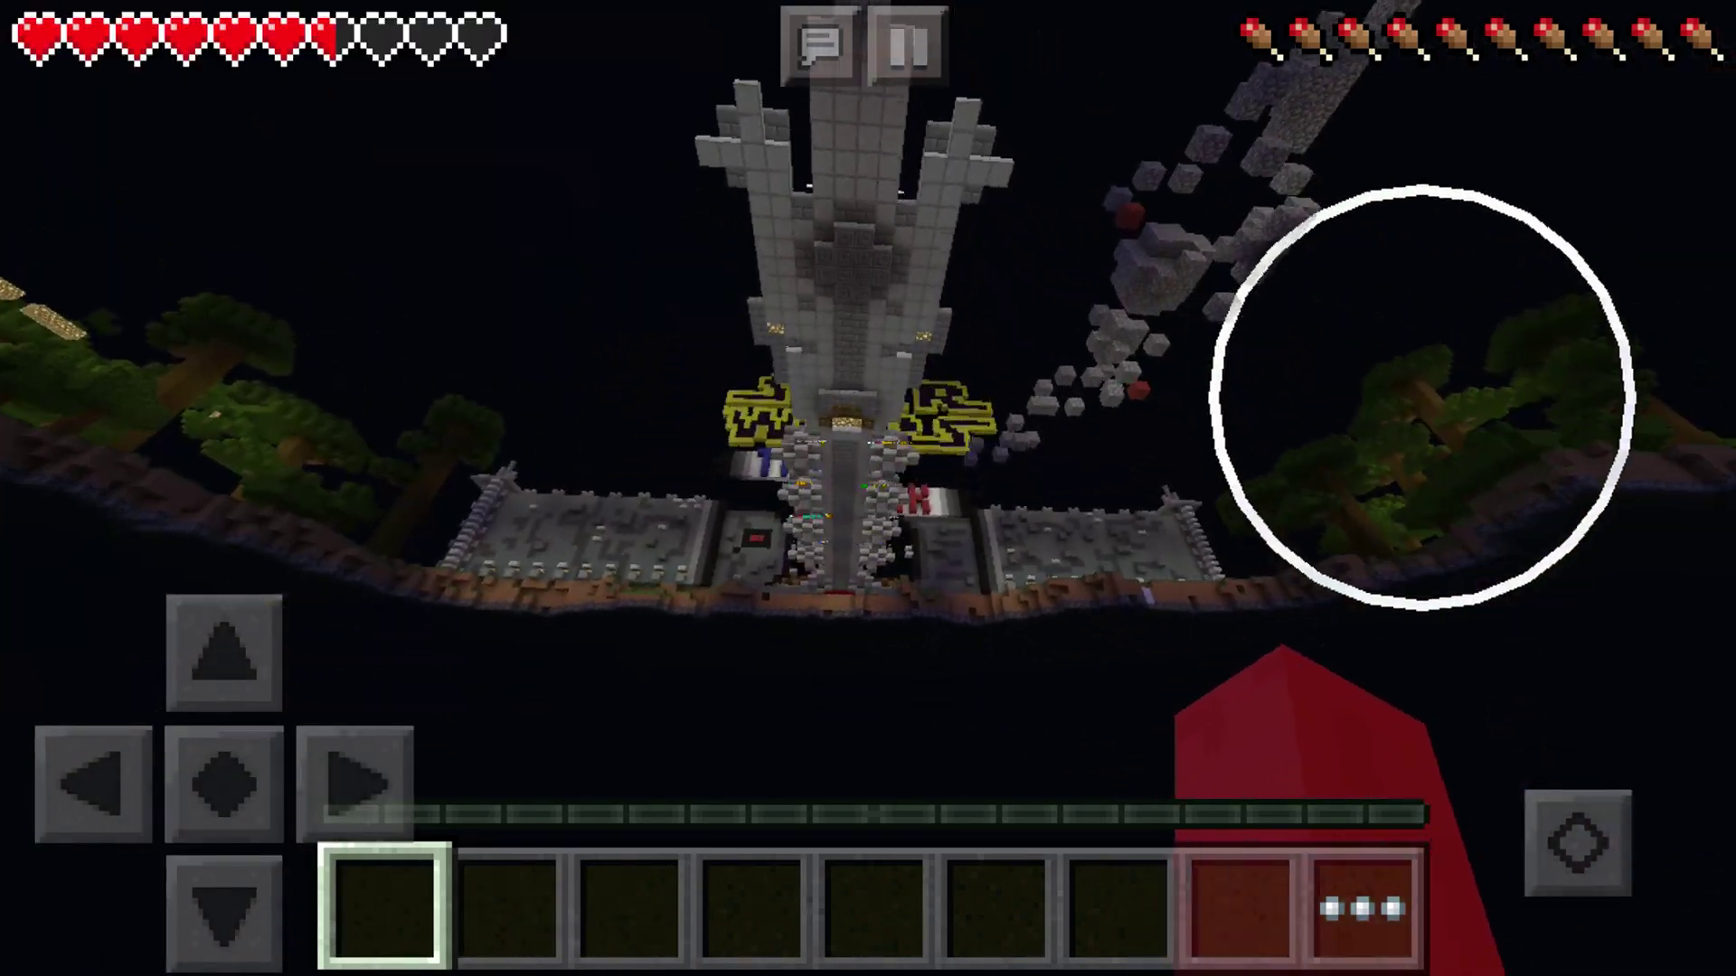